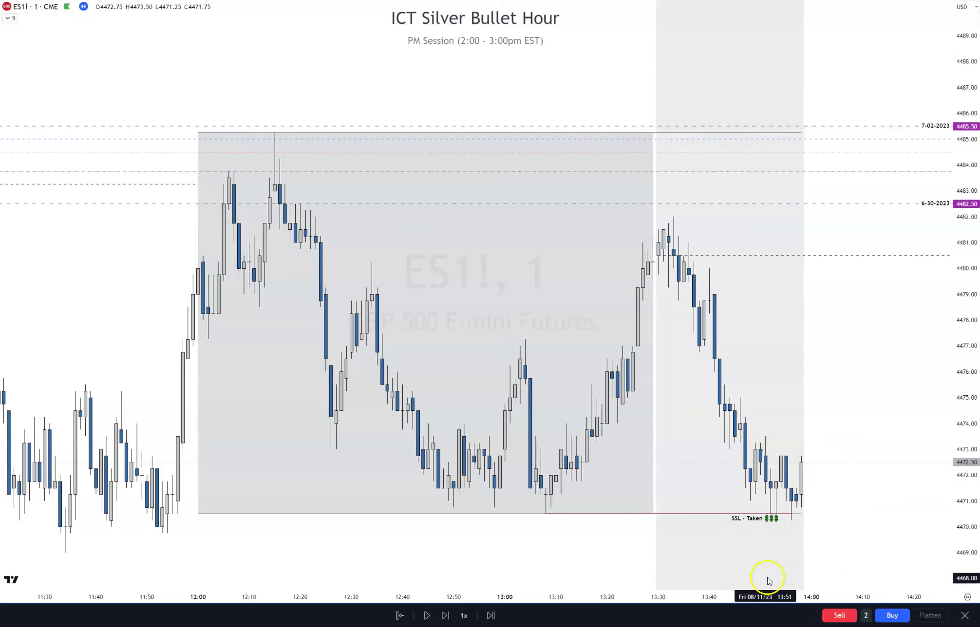
Step: Advance the one-minute ES replay candle by candle to the 14:02 candle
left_click(445, 616)
left_click(445, 616)
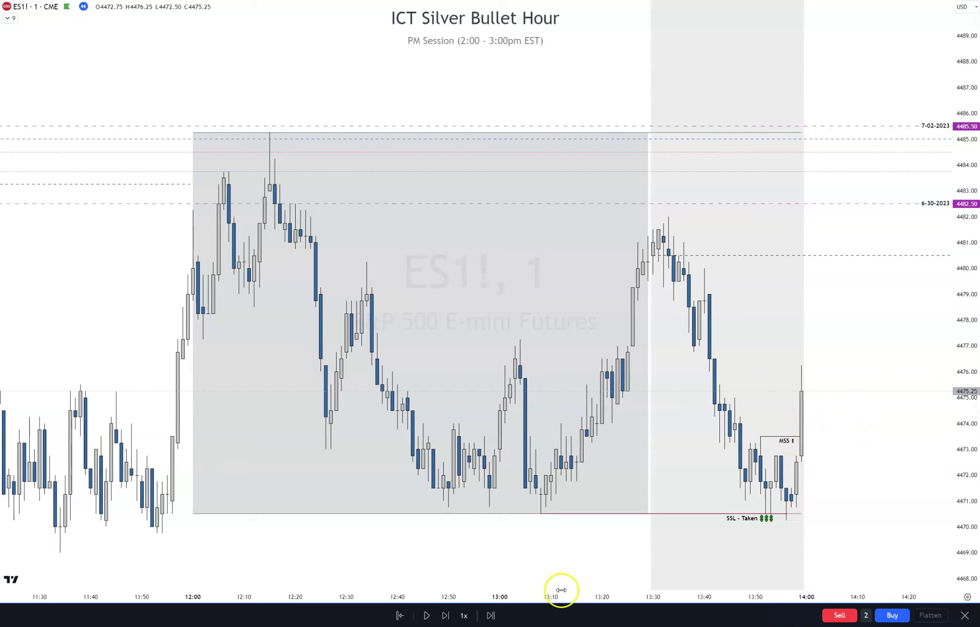
left_click(445, 616)
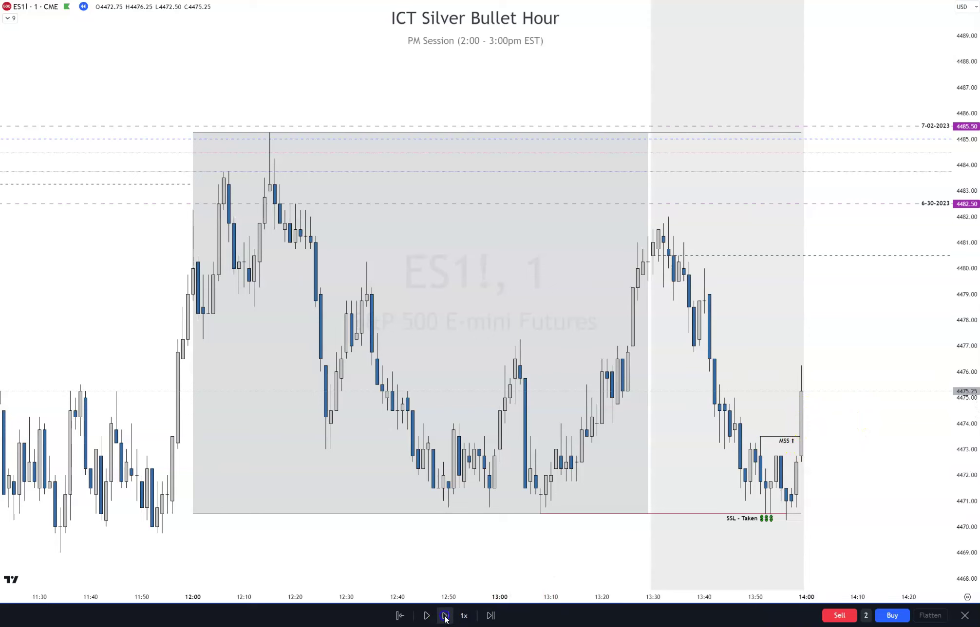
left_click(445, 616)
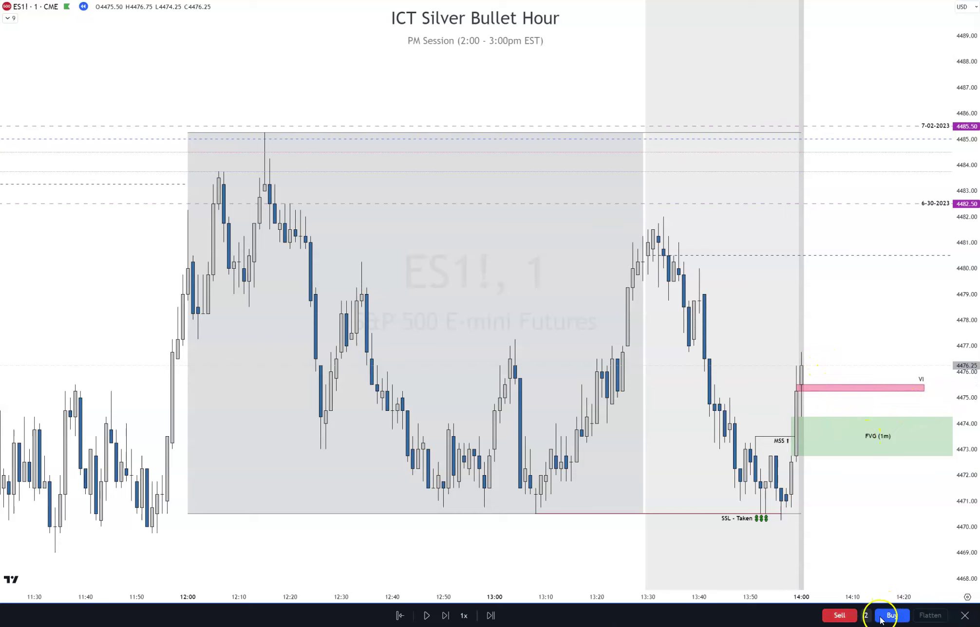
left_click(446, 616)
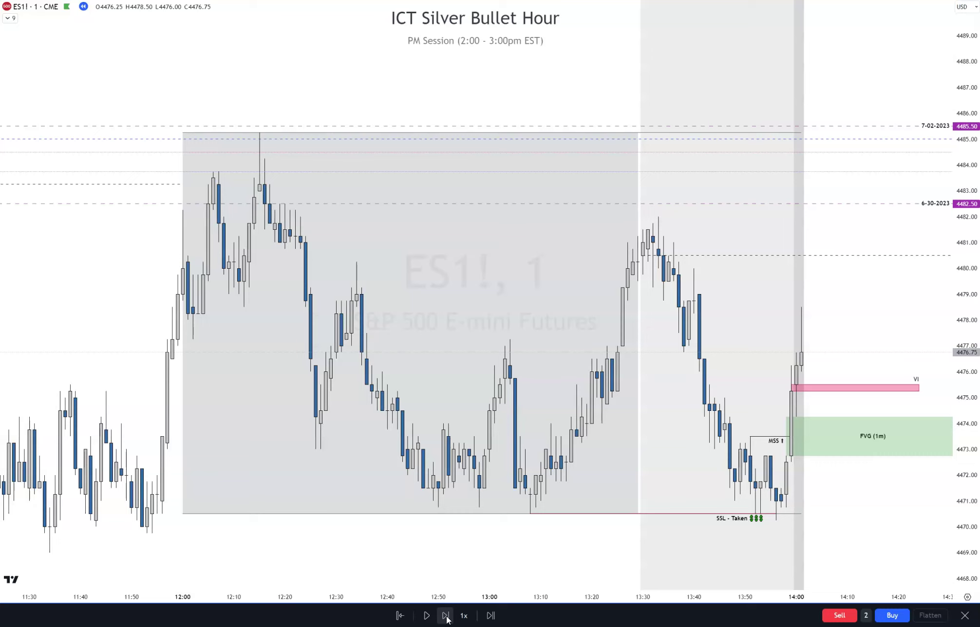
left_click(446, 616)
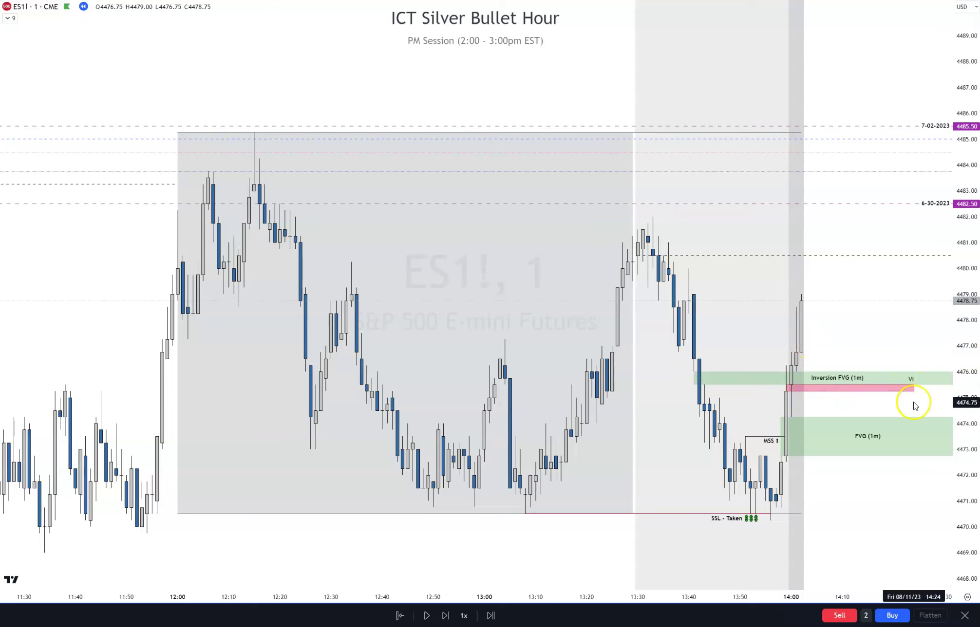
left_click_drag(904, 402, 892, 401)
left_click(882, 379)
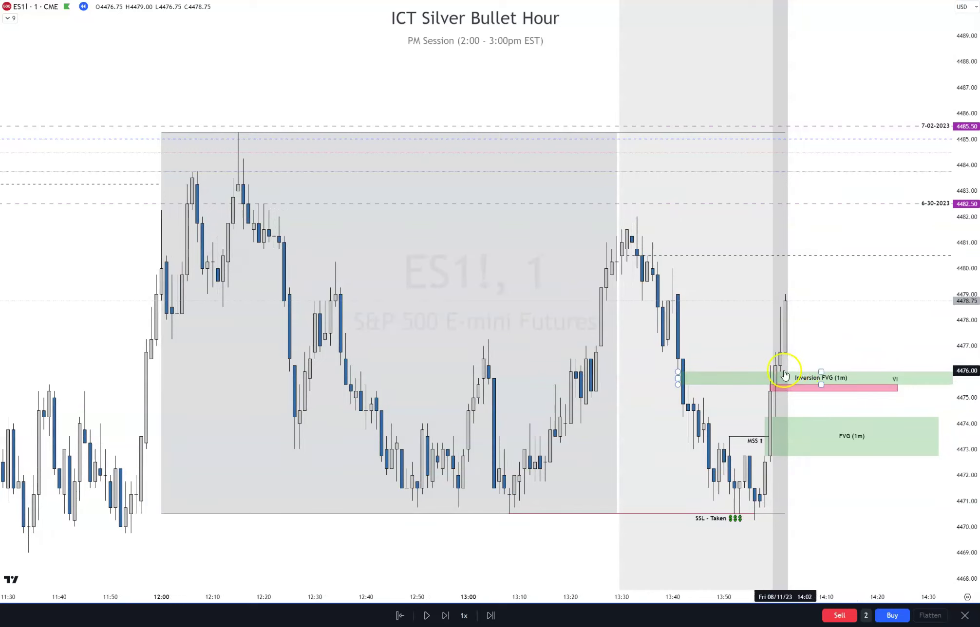
left_click(805, 470)
left_click(809, 445)
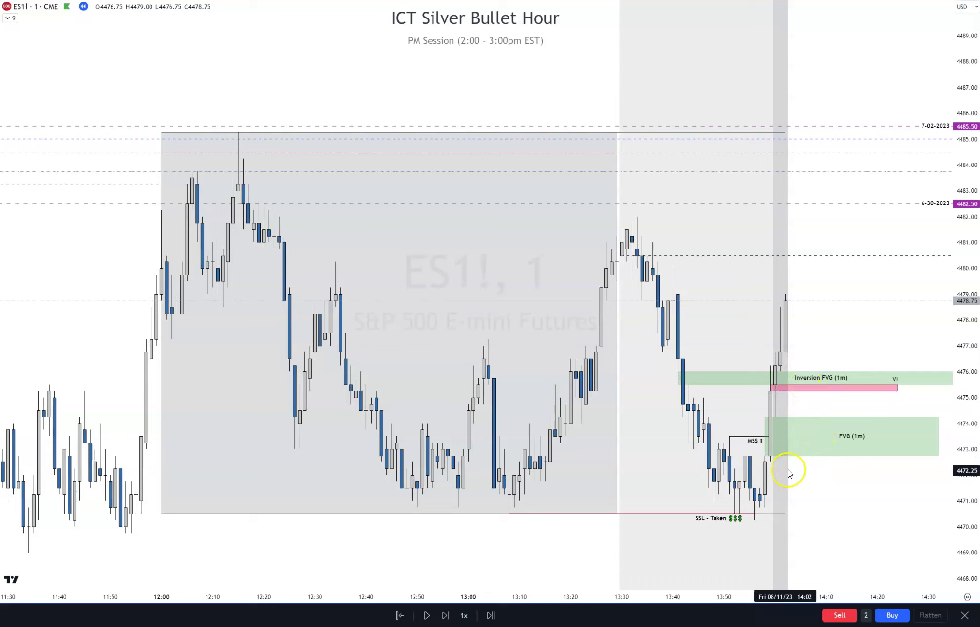
left_click(804, 380)
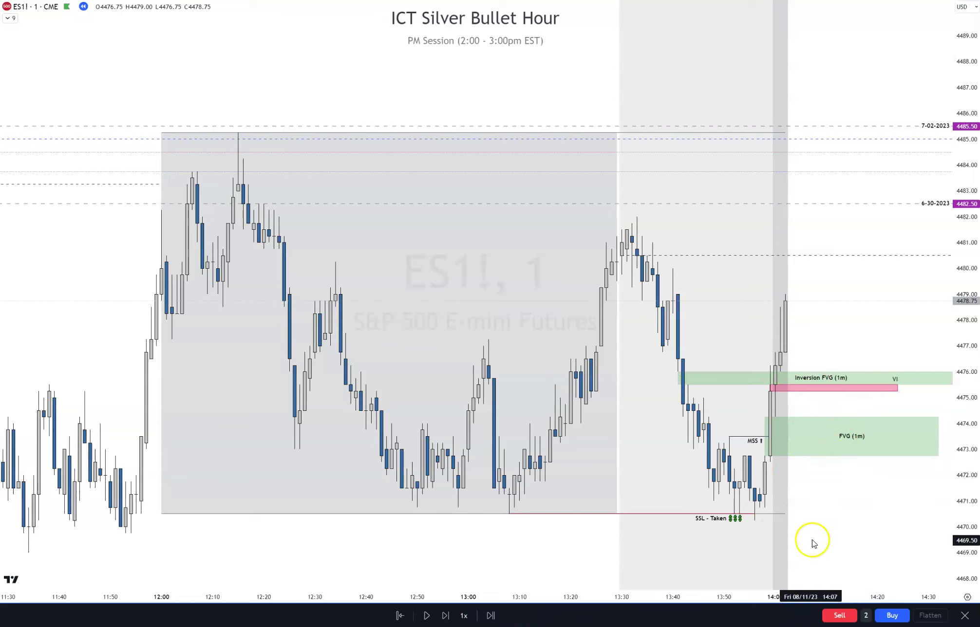
Step: Advance the replay to the 14:04 candle, where price retraces into the Inversion FVG
left_click(446, 620)
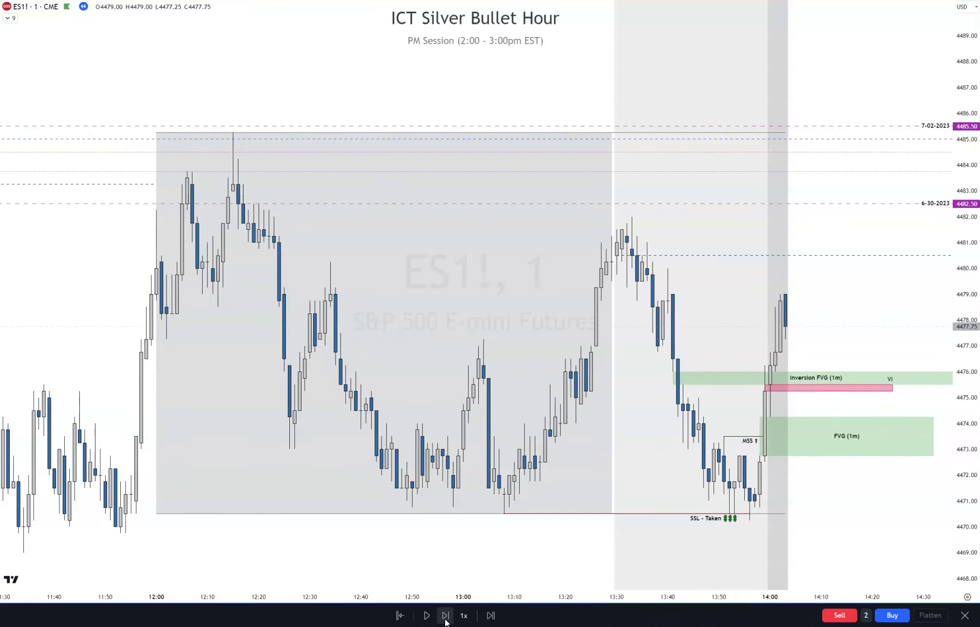
left_click(446, 616)
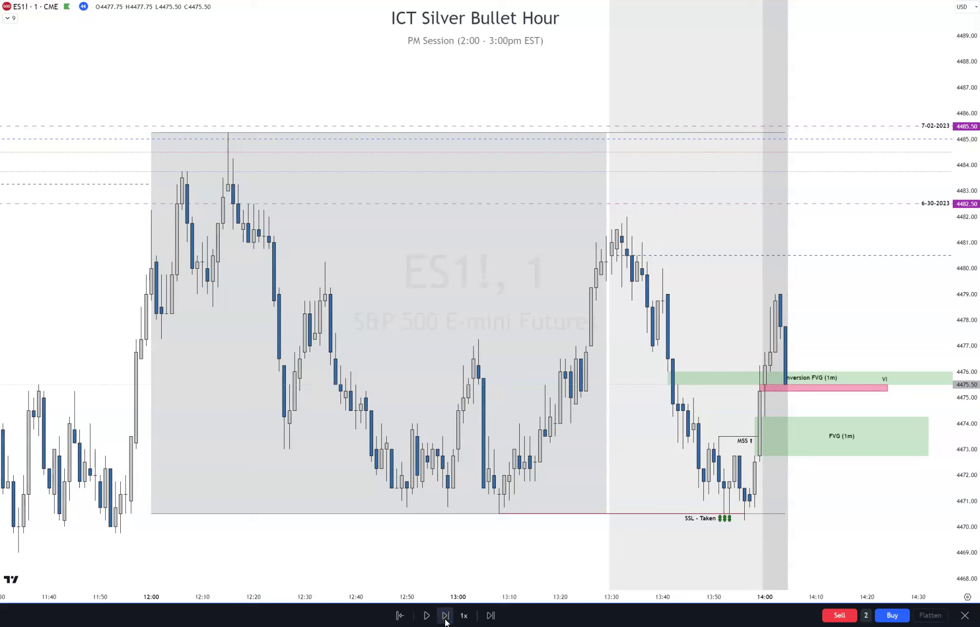
left_click(453, 618)
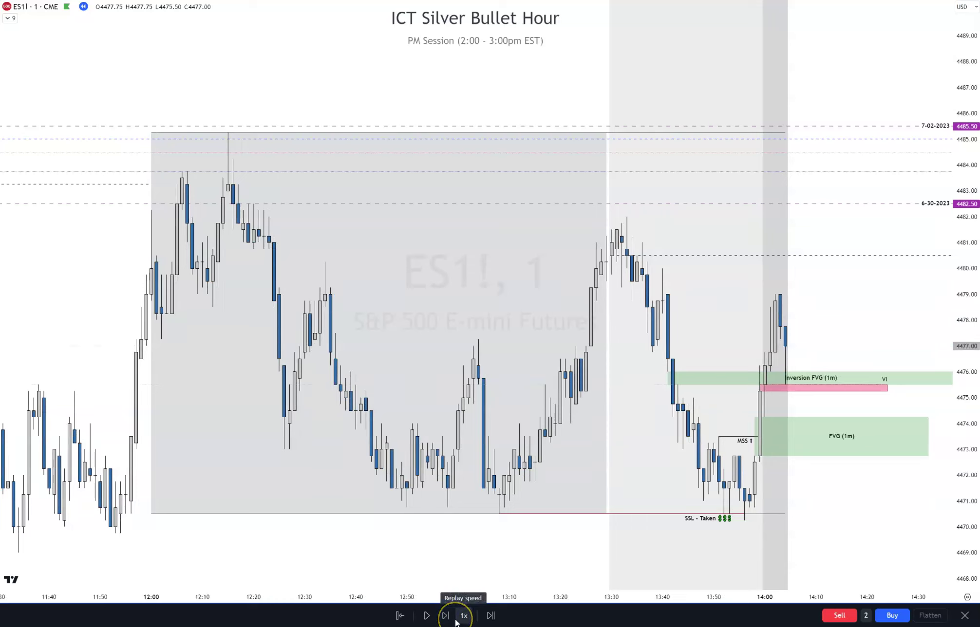
Step: Buy 2 contracts and mark a long position with entry at 4476.00, target at 4485.25 and stop at 4472.25
left_click(892, 616)
left_click(782, 376)
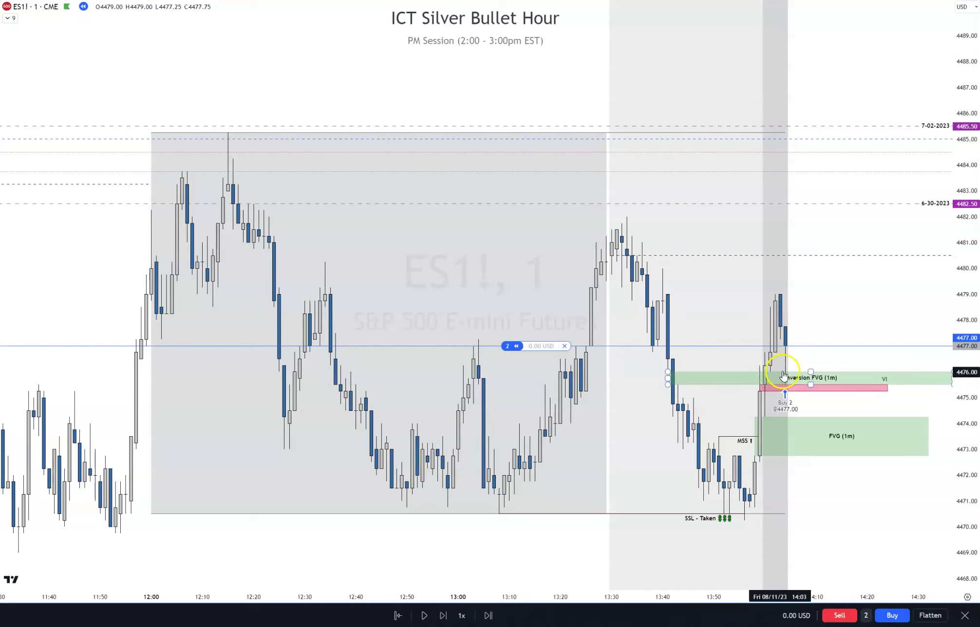
left_click(860, 350)
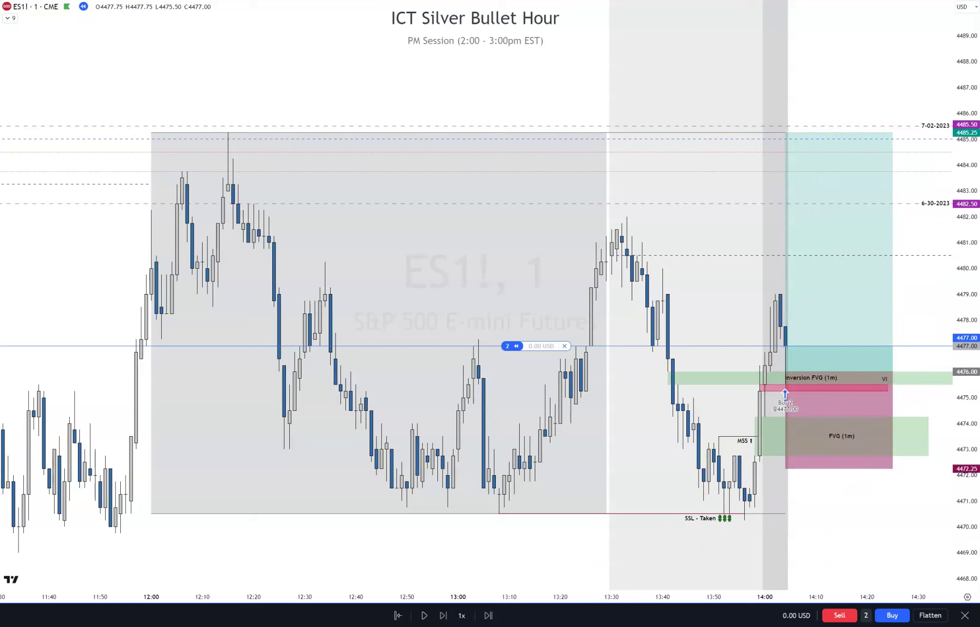
Step: Draw a pink VI zone between 4472.50 and 4472.75 from 13:58 to 14:21, just below the FVG (1m)
mouse_move(790, 464)
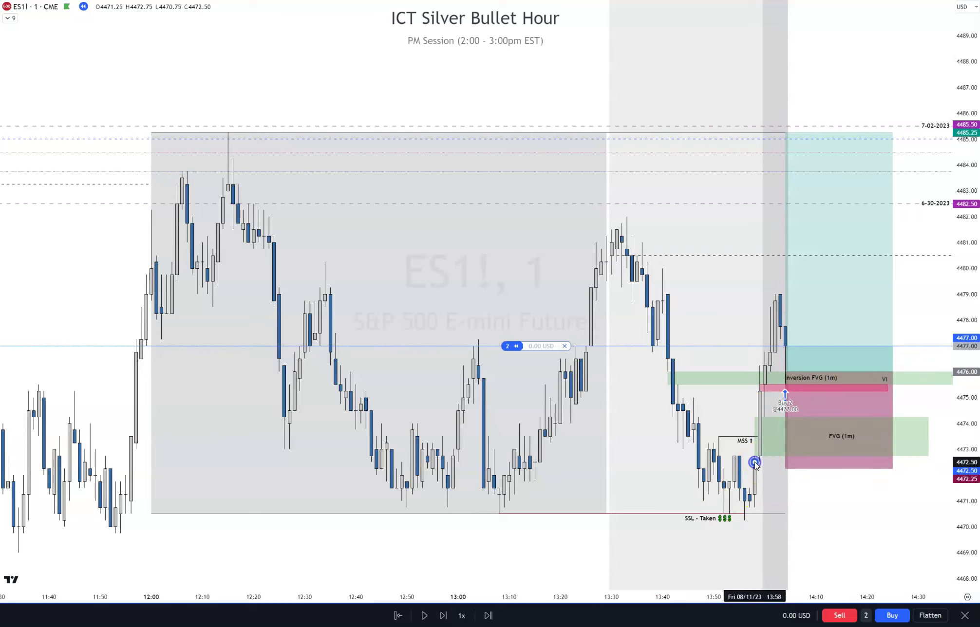
left_click_drag(762, 459, 871, 459)
right_click(872, 459)
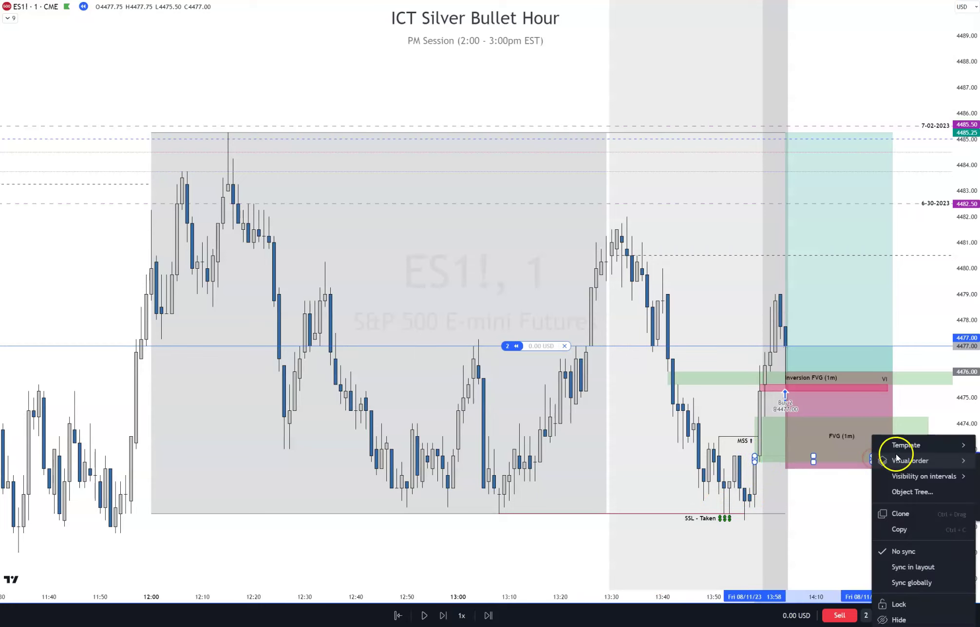
key("Escape")
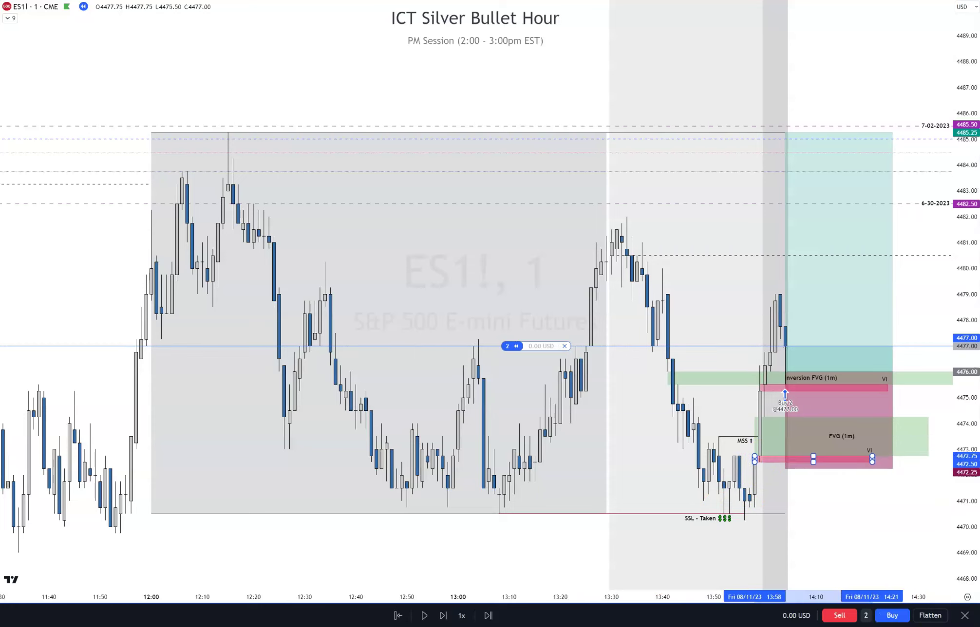
left_click(848, 404)
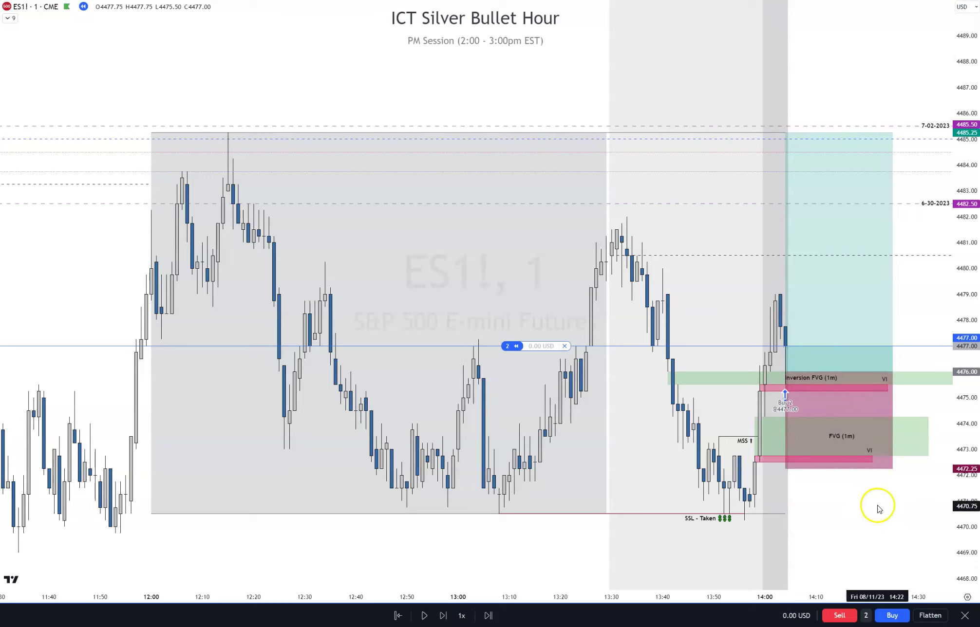
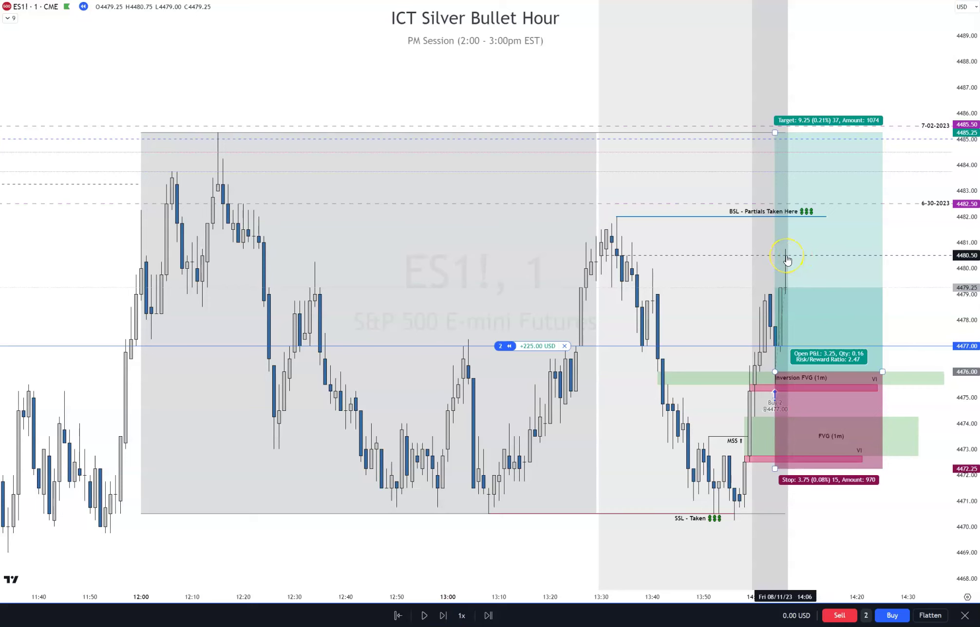
Step: Advance the replay candle by candle to 14:11, where price returns to the Inversion FVG
left_click(442, 615)
left_click(443, 616)
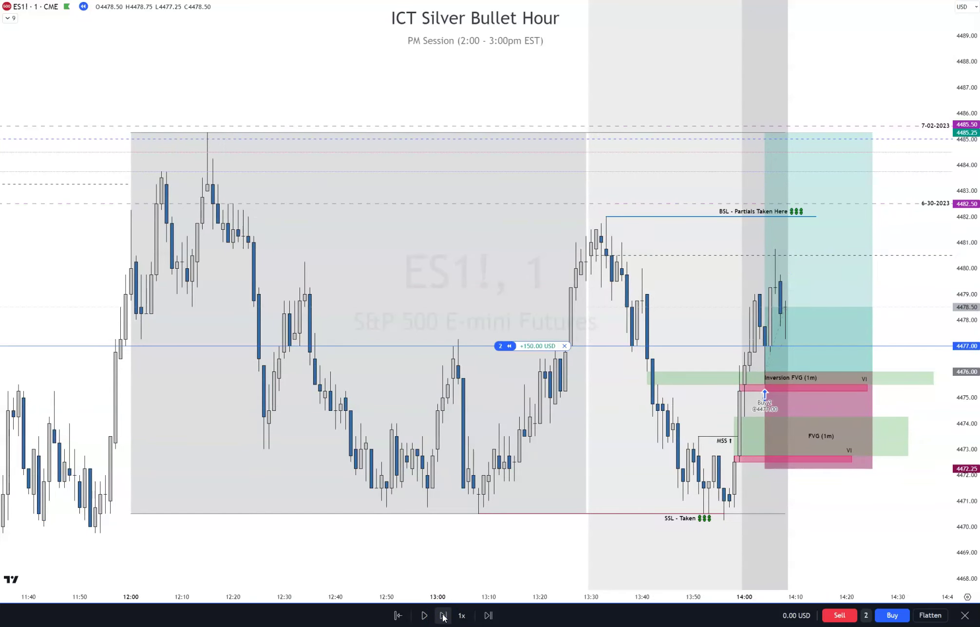
left_click(443, 616)
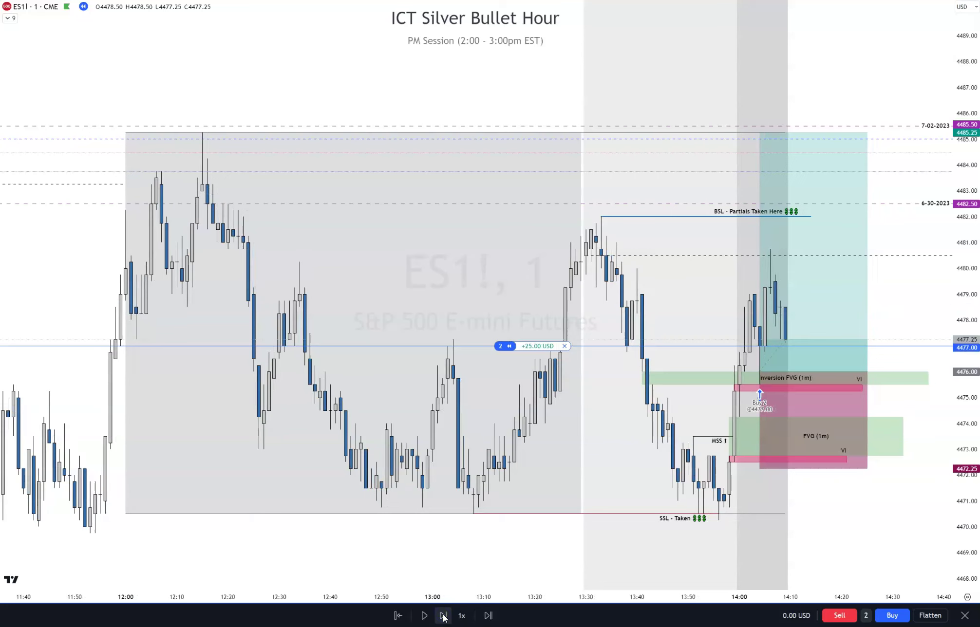
left_click(443, 616)
left_click(443, 616)
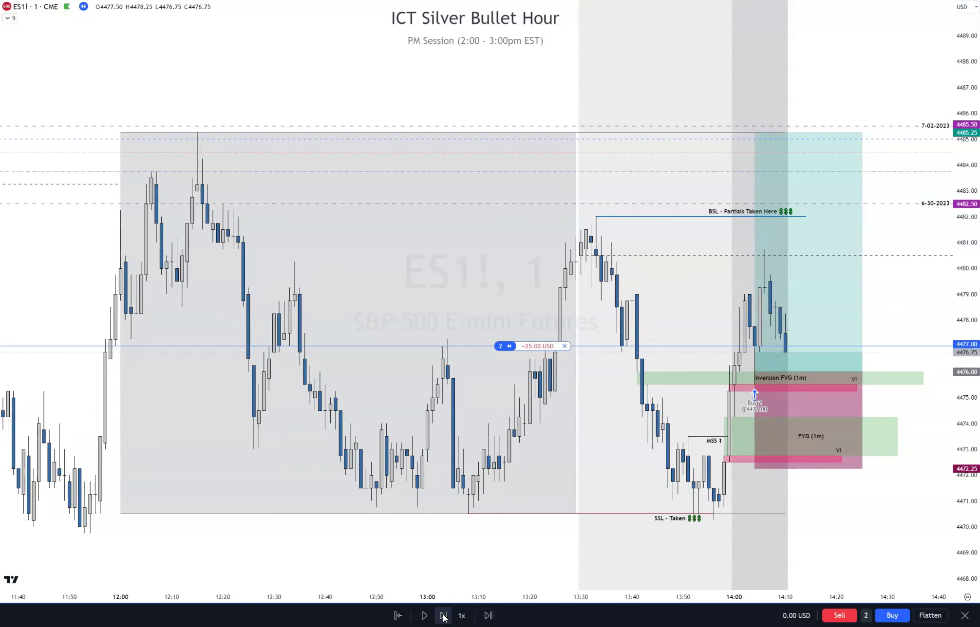
left_click(443, 616)
left_click(443, 616)
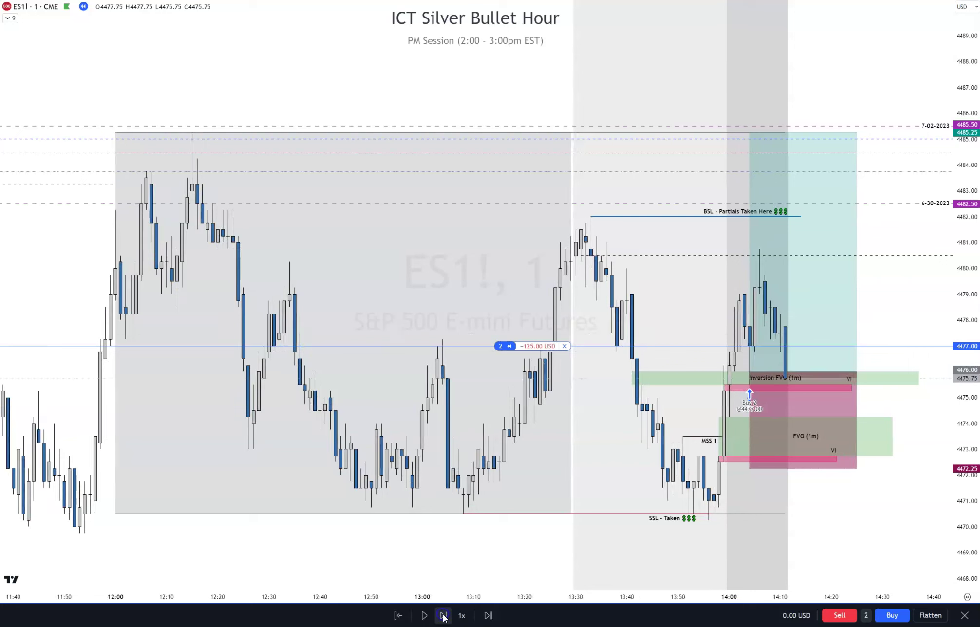
left_click(443, 615)
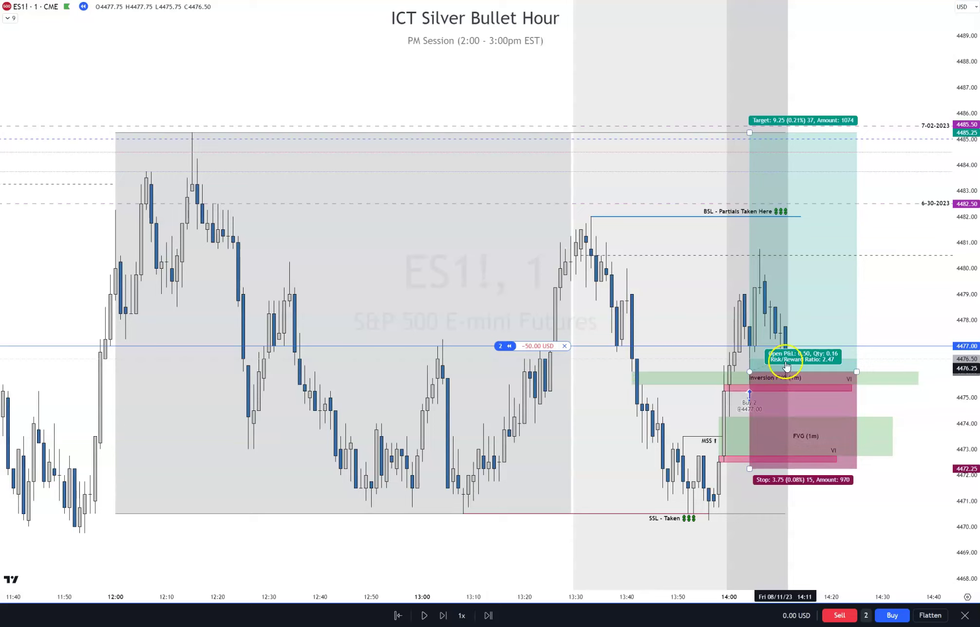
left_click(791, 379)
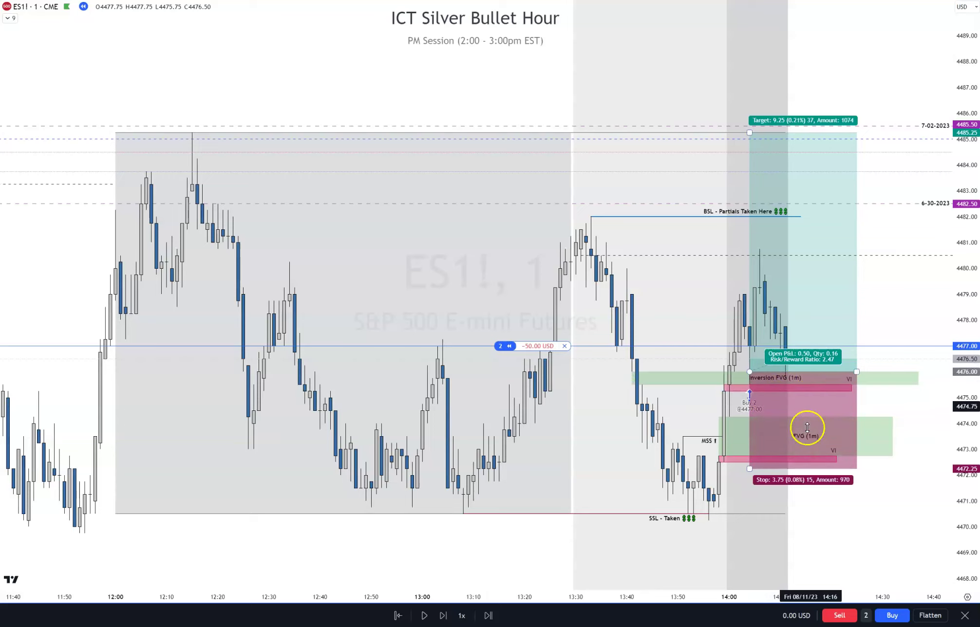
left_click(797, 382)
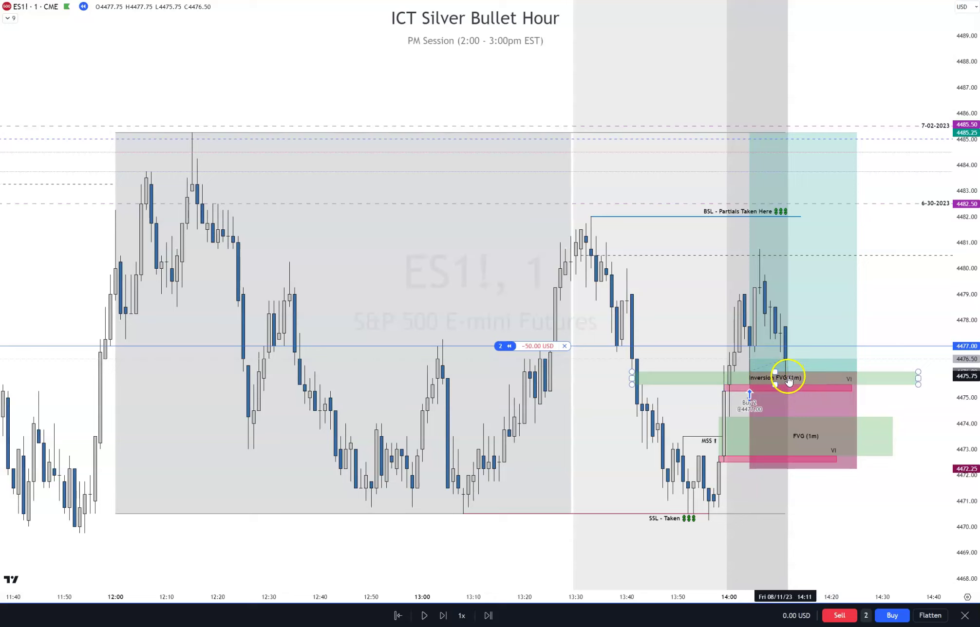
left_click(790, 387)
left_click(863, 538)
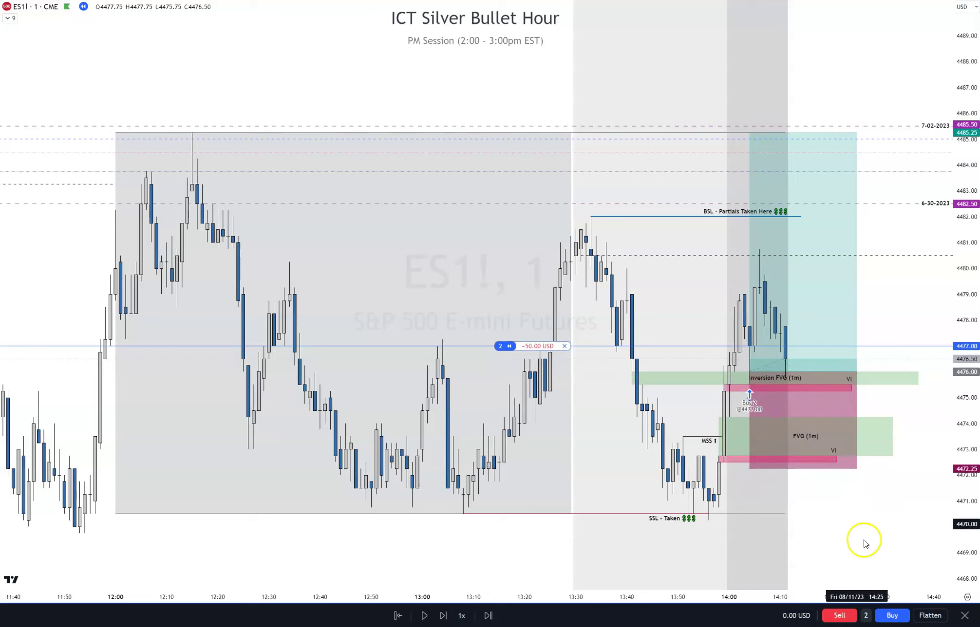
Step: Add to the open long trade by buying 2 more contracts at 4476.50 on the 14:11 candle
left_click(891, 615)
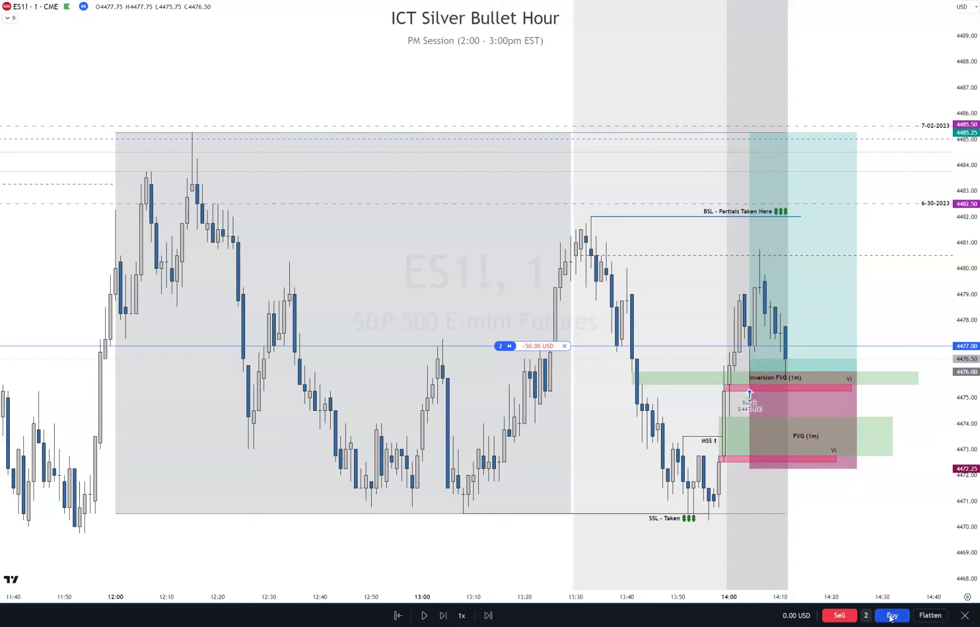
left_click(848, 618)
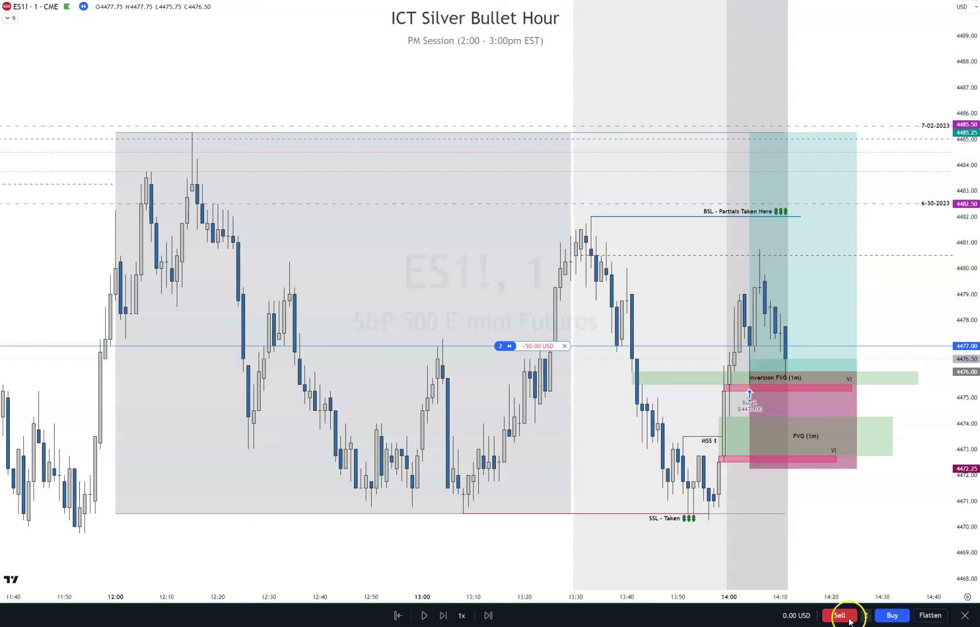
left_click(894, 621)
left_click(893, 617)
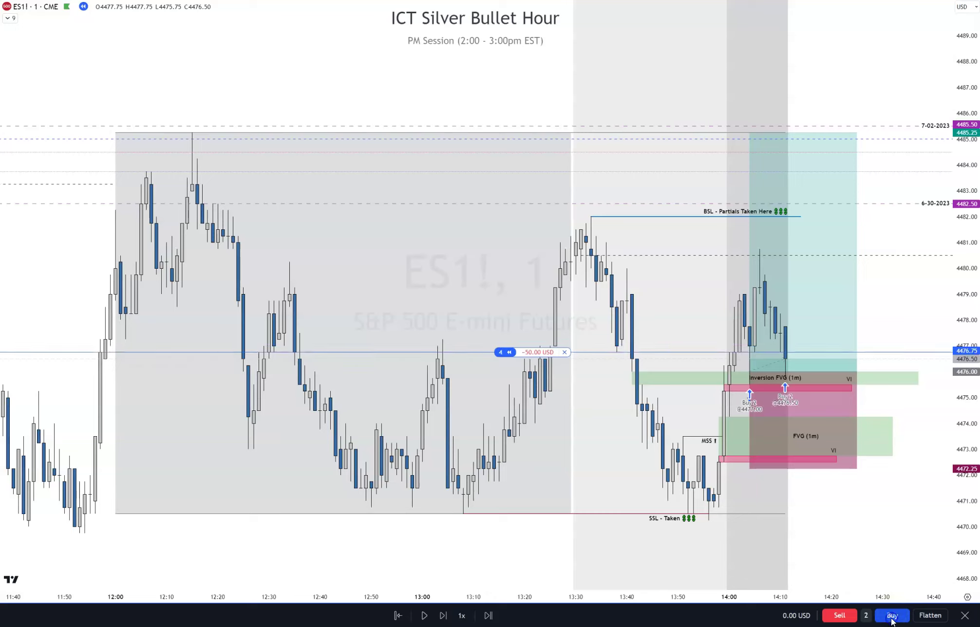
left_click(813, 469)
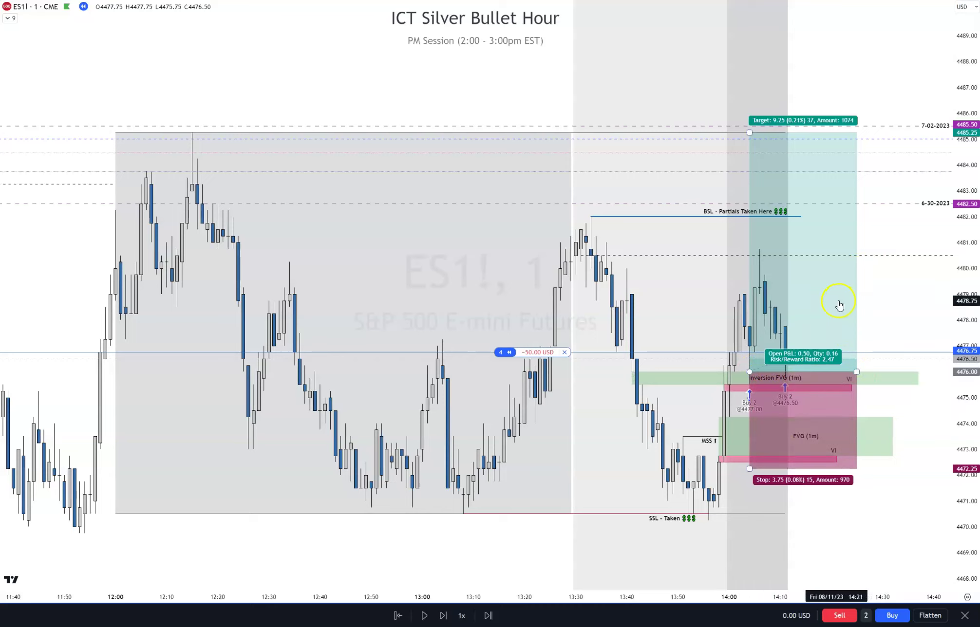
left_click(735, 444)
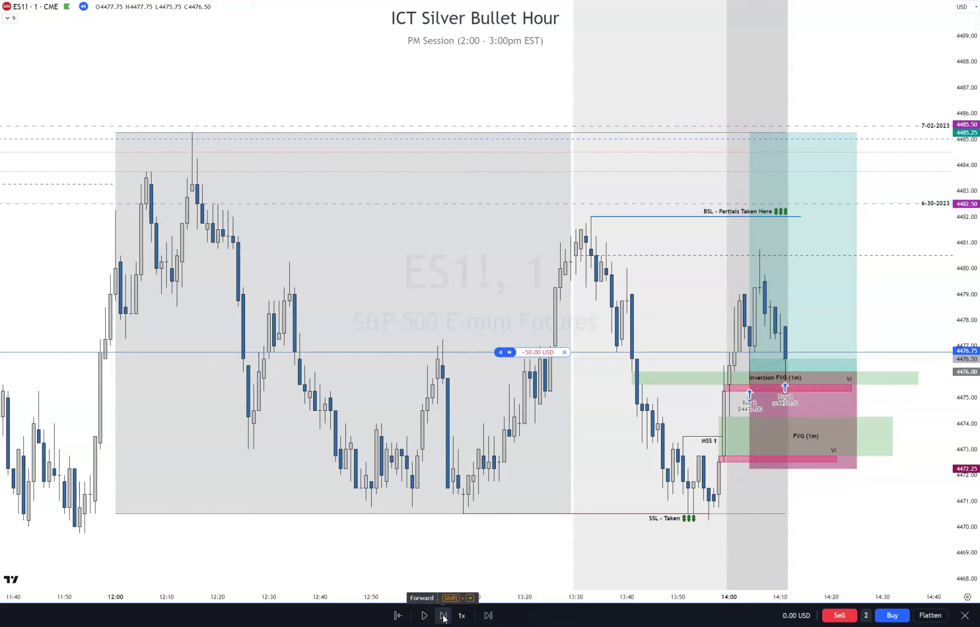
left_click(804, 204)
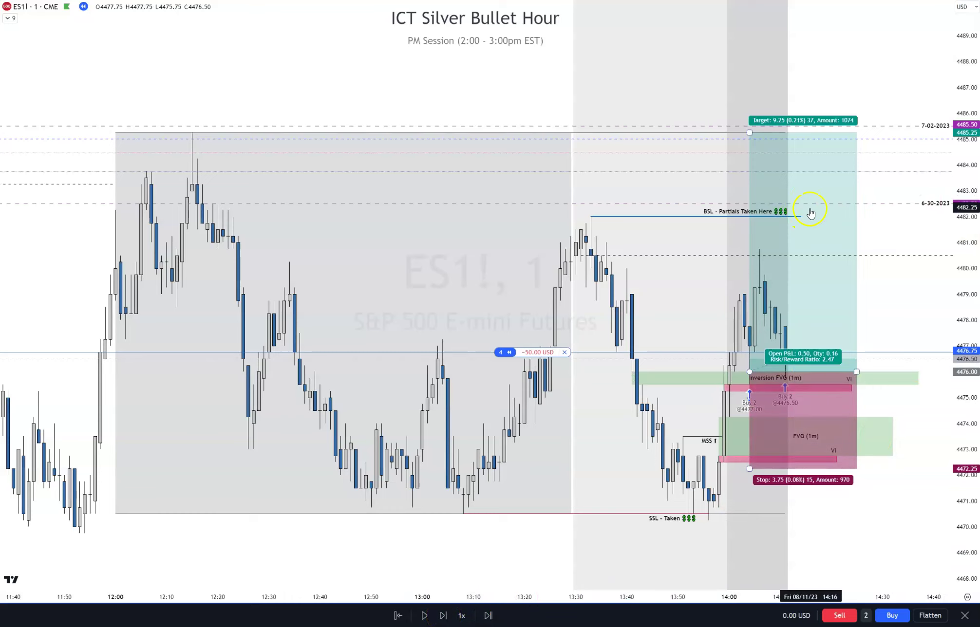
left_click(667, 470)
Step: Advance the replay to the 14:13 candle with the four-contract long position open
left_click(443, 615)
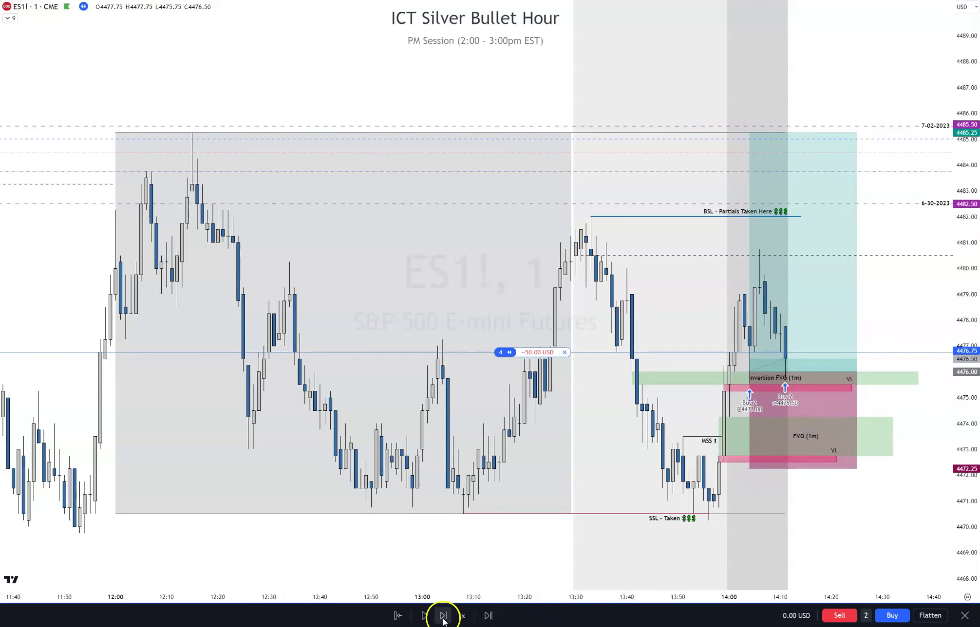
left_click(443, 616)
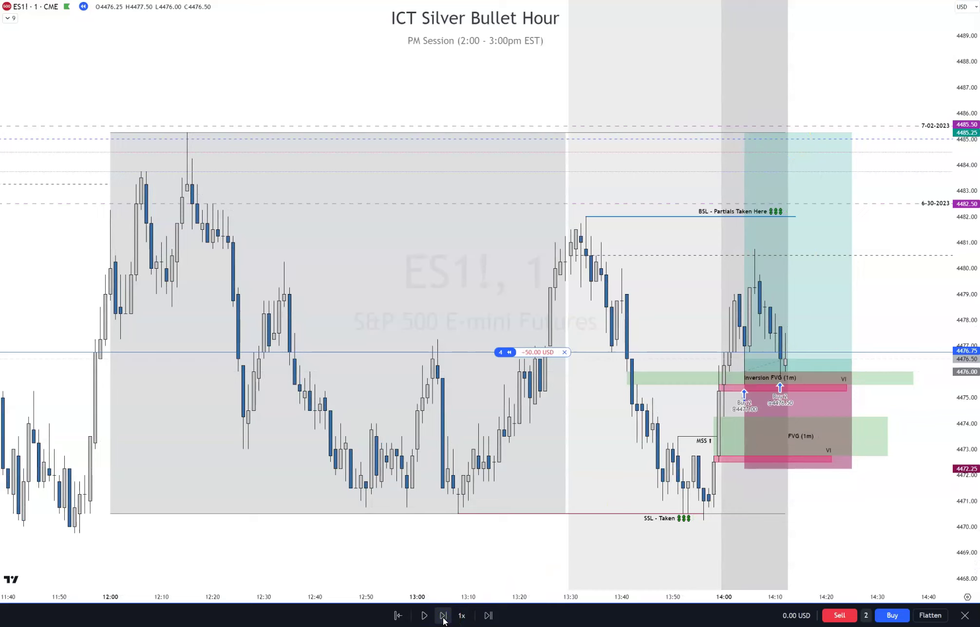
left_click(443, 615)
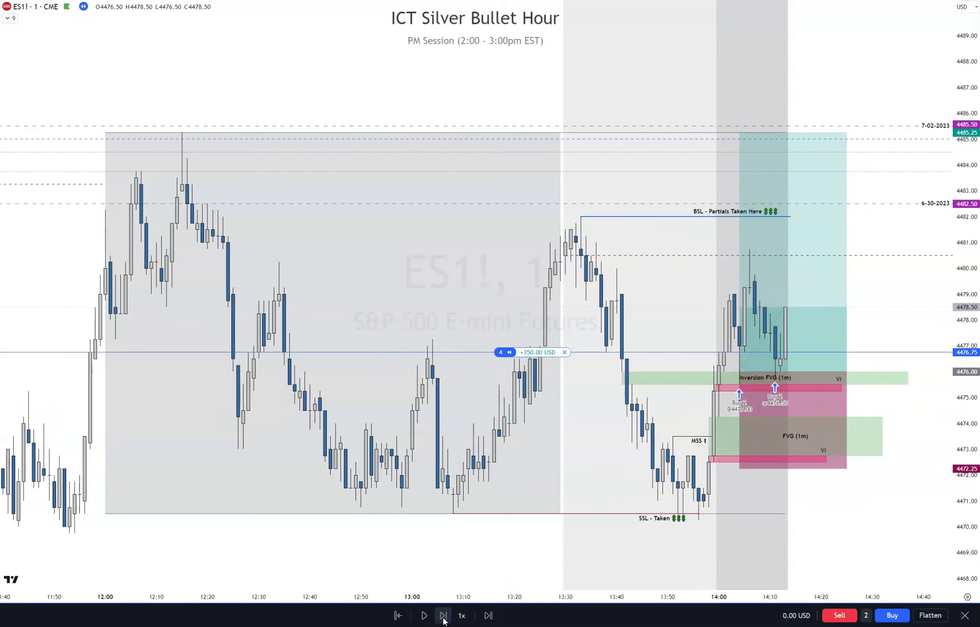
Step: Advance the replay candle by candle to the close of the 14:18 candle while holding the four-contract long position
left_click(443, 616)
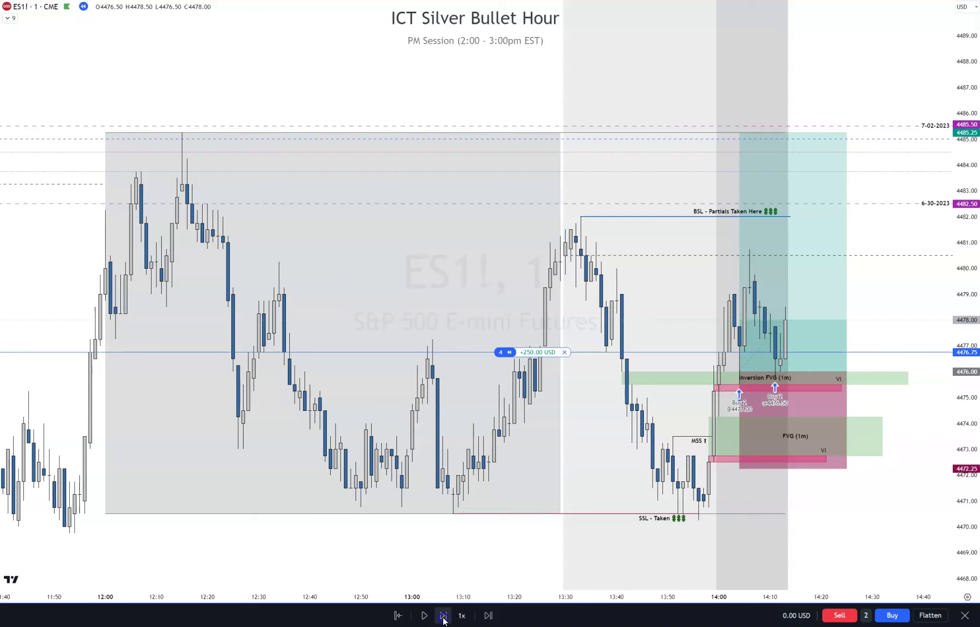
left_click(442, 616)
left_click(443, 616)
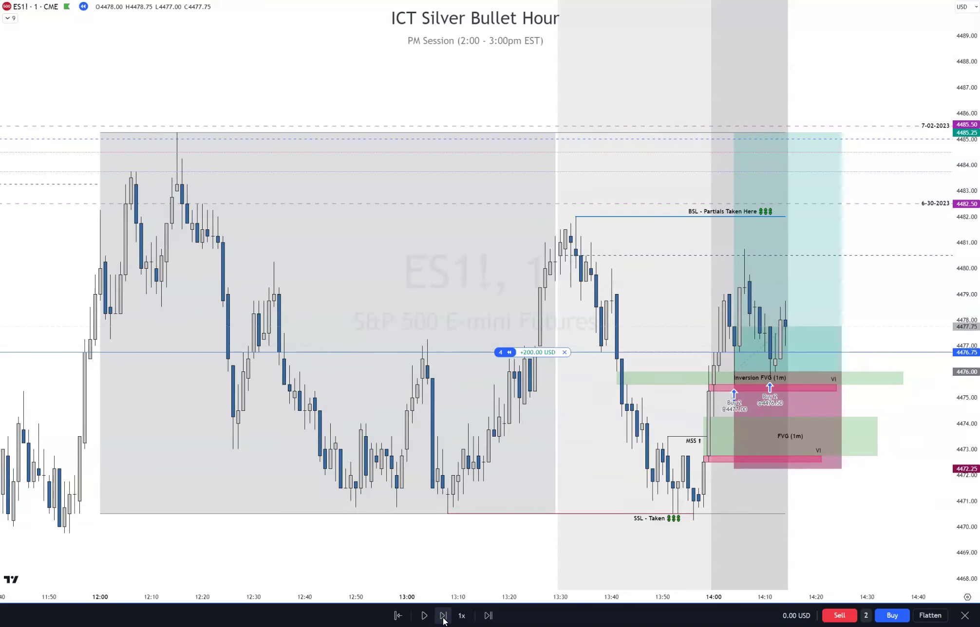
left_click(443, 615)
left_click(443, 616)
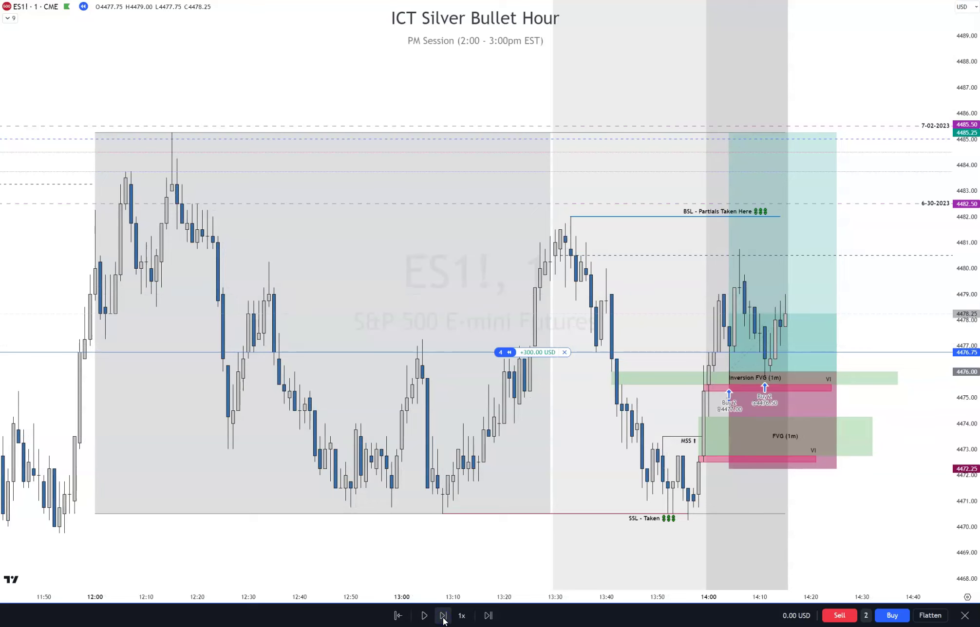
left_click(443, 616)
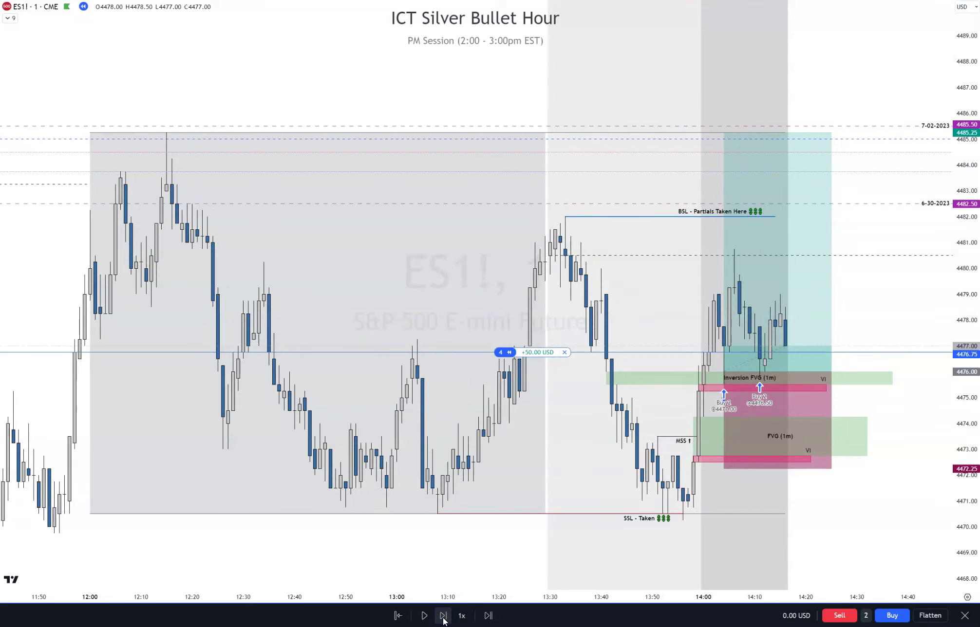
left_click(443, 615)
left_click(443, 615)
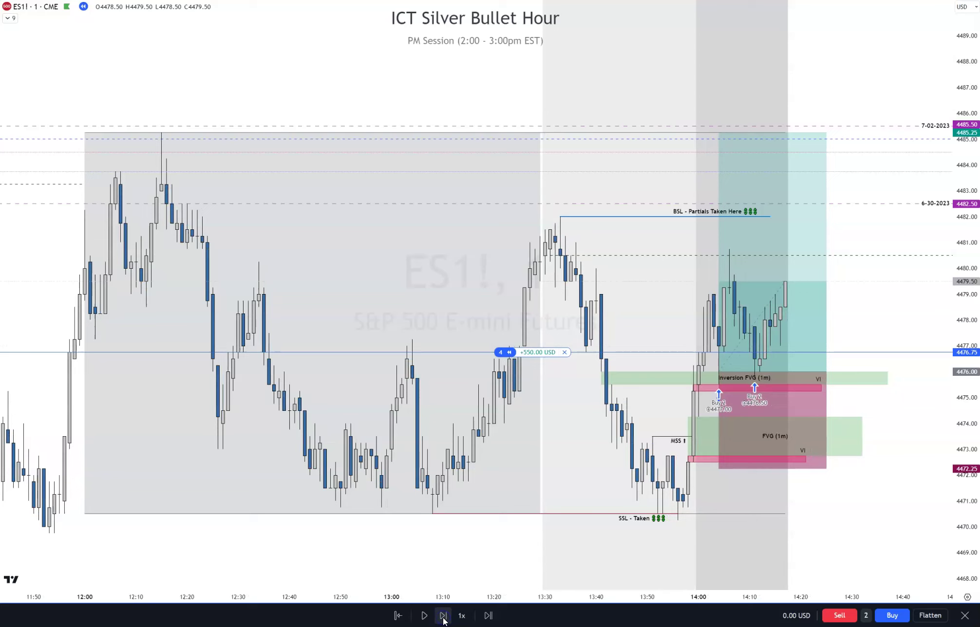
left_click(442, 616)
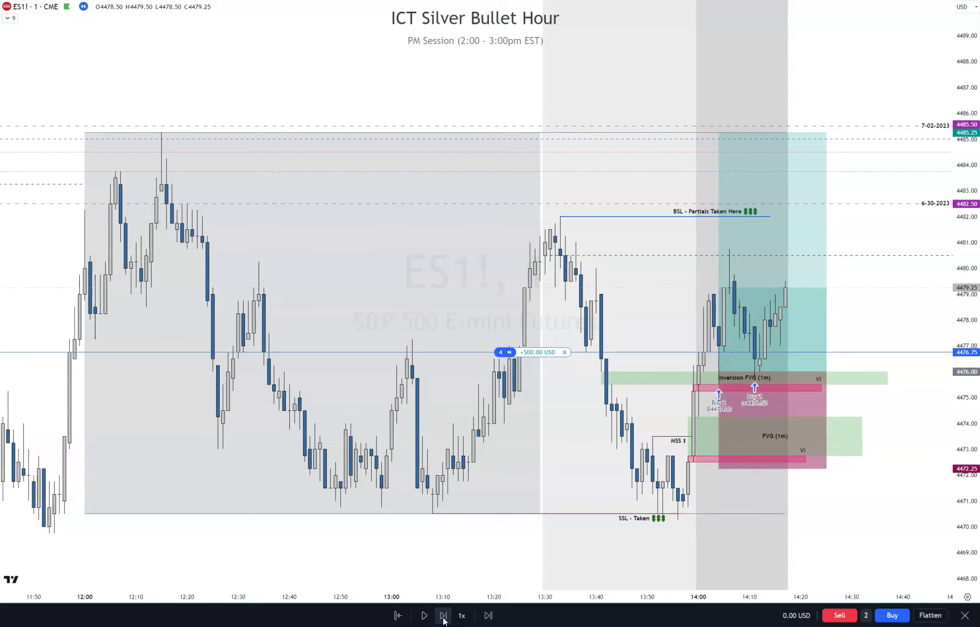
left_click(443, 616)
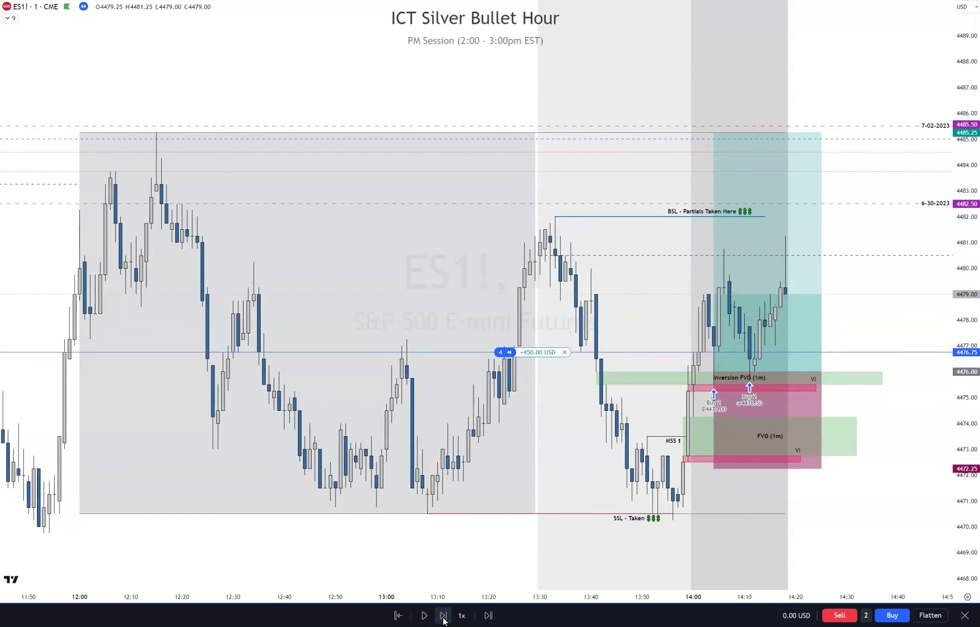
left_click(443, 615)
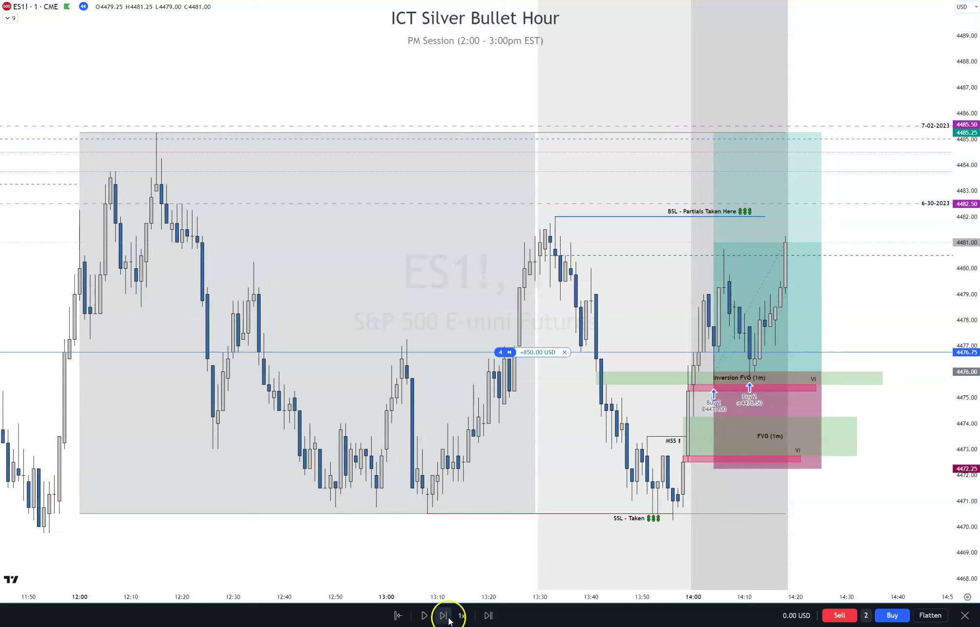
Step: Set the replay trading order quantity to 1 contract
left_click(809, 388)
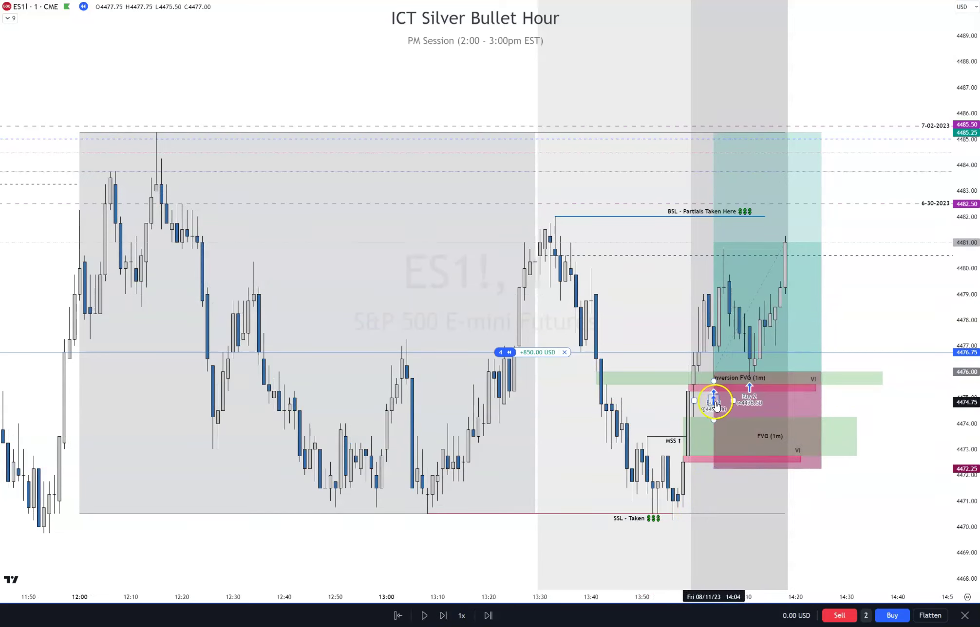
left_click(757, 371)
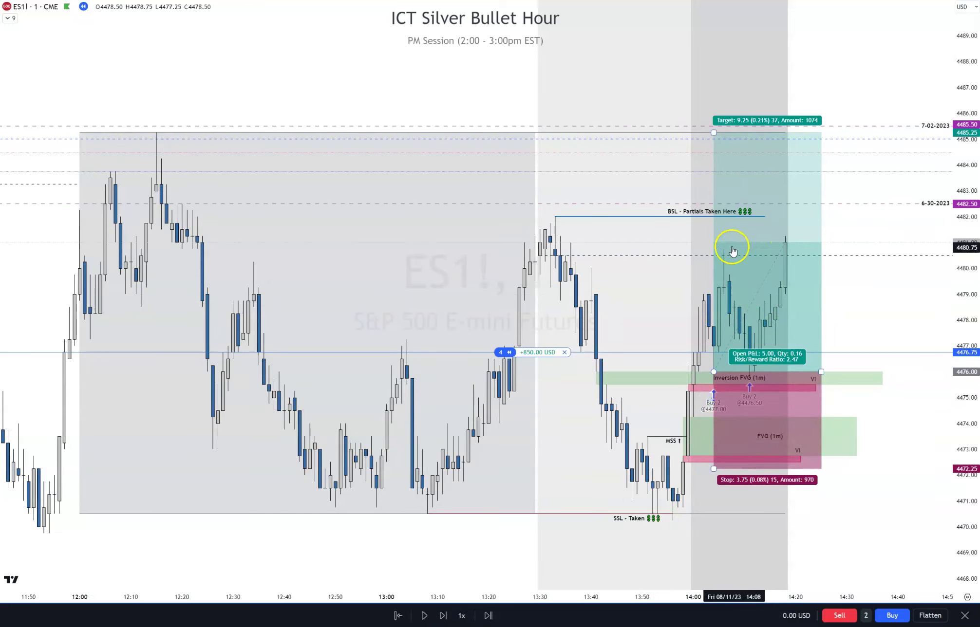
left_click(866, 615)
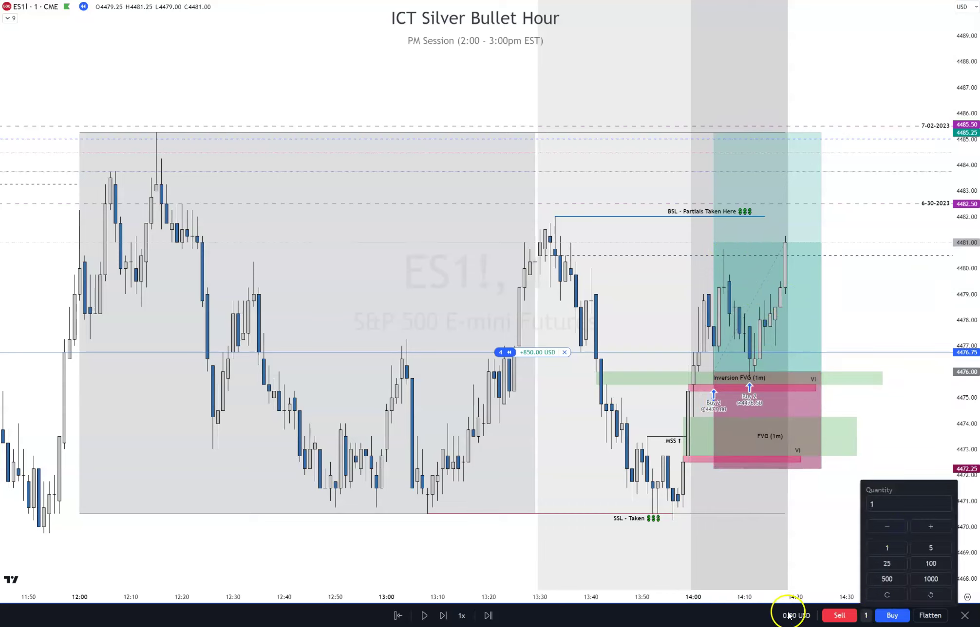
left_click(734, 615)
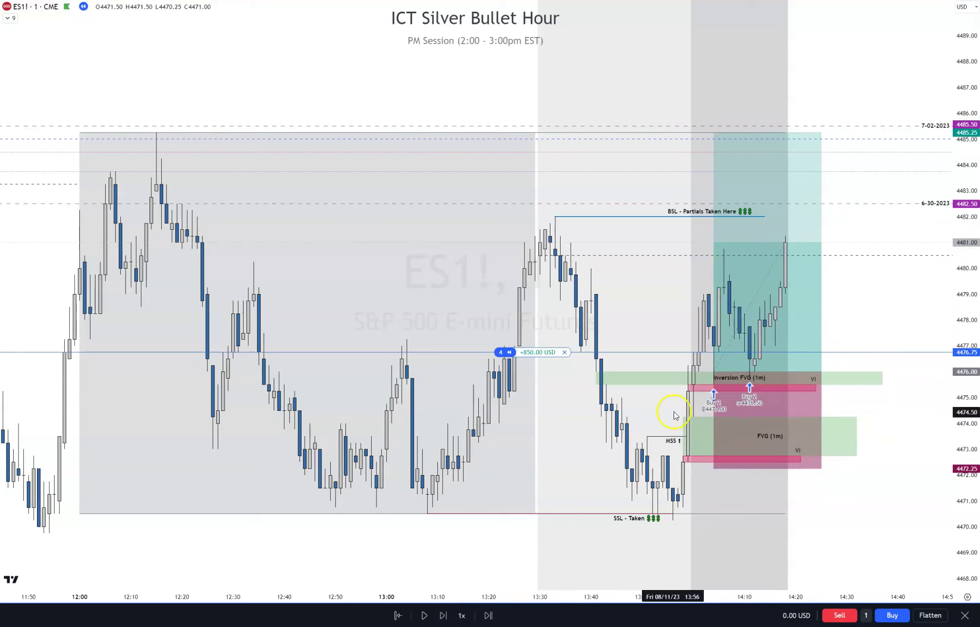
Step: Draw a line at the 4480.75 swing high from 14:06 to 14:16 and apply the "BSL - Partials Taken Here $$$" template
left_click(723, 249)
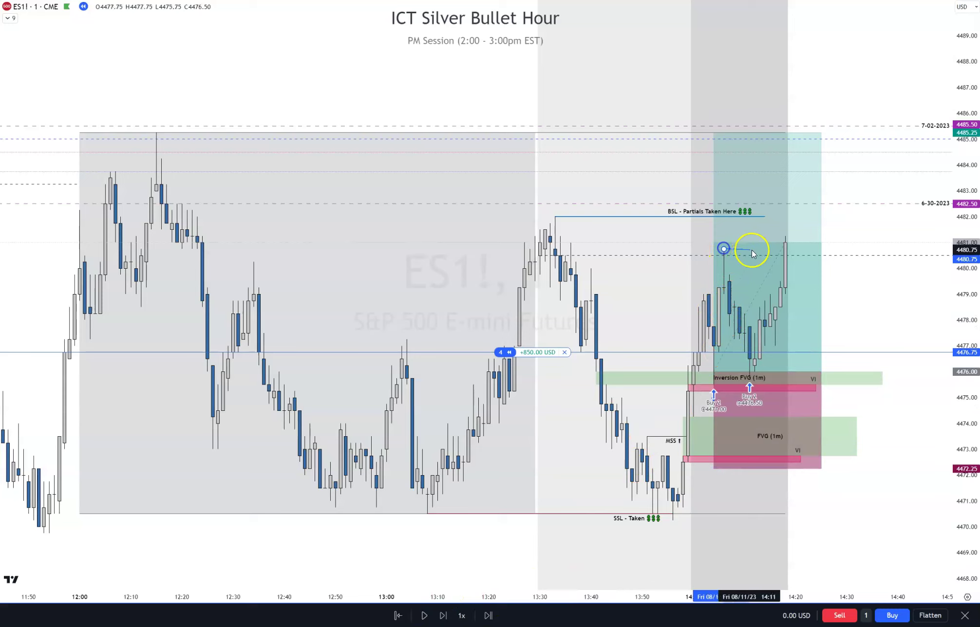
right_click(775, 249)
mouse_move(798, 259)
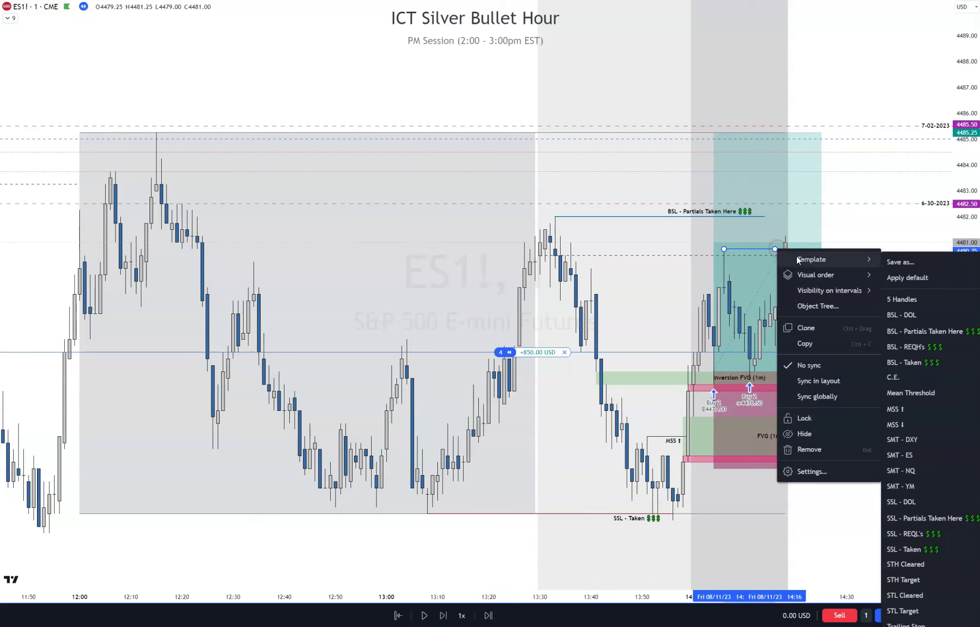
left_click(899, 330)
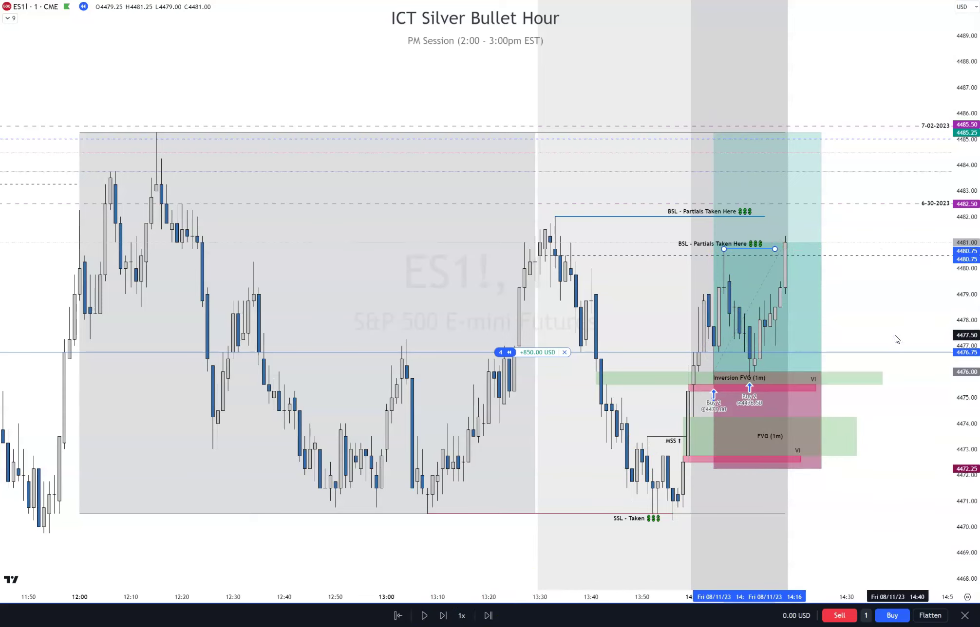
Step: Take a first partial on the long trade by selling 1 contract at 4481.00 on the 14:18 candle
left_click(860, 552)
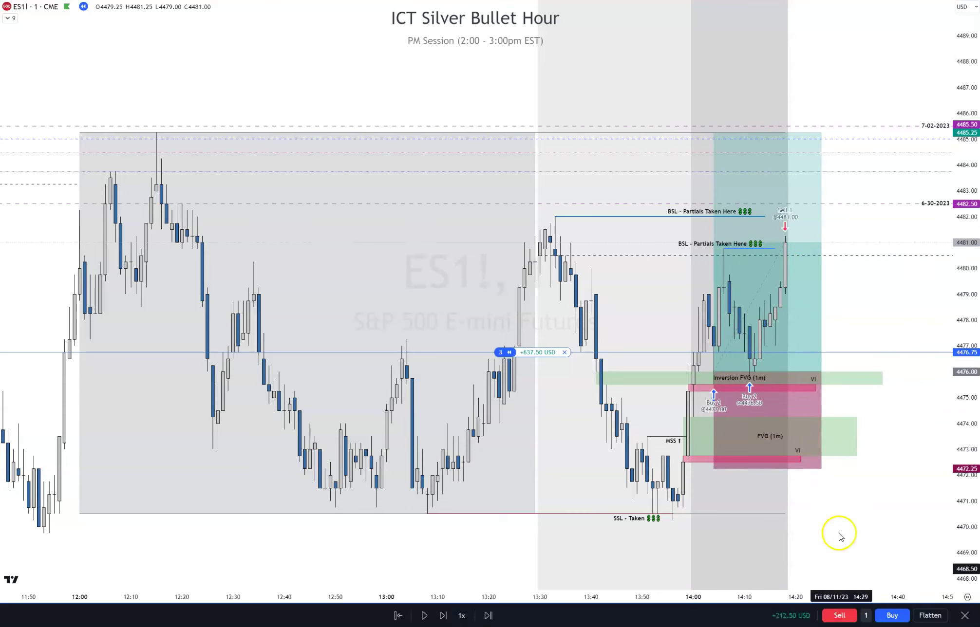
left_click(776, 225)
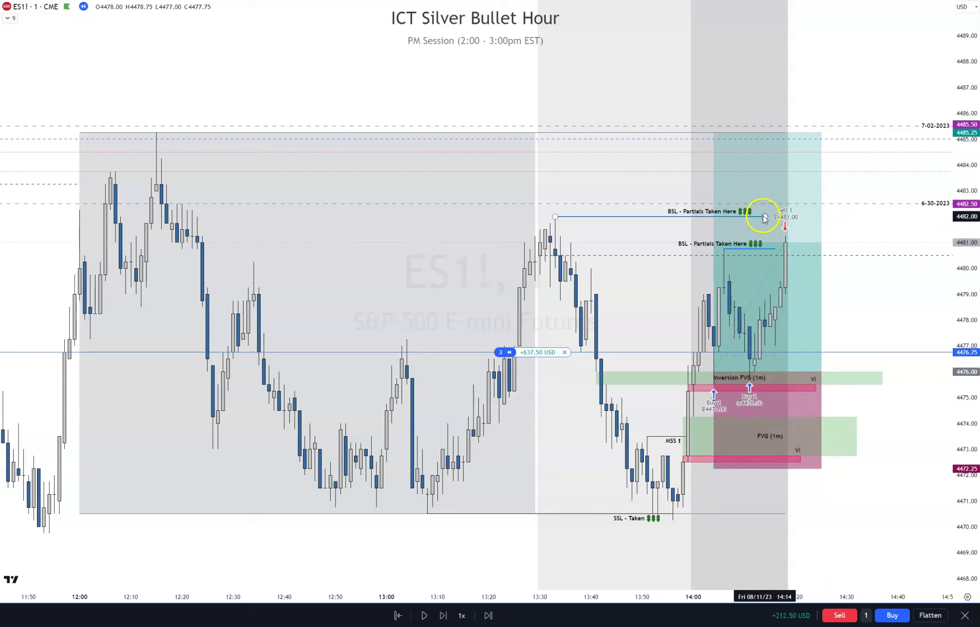
Step: Advance the replay candle by candle to the close of the 14:22 candle with three contracts open
left_click(443, 616)
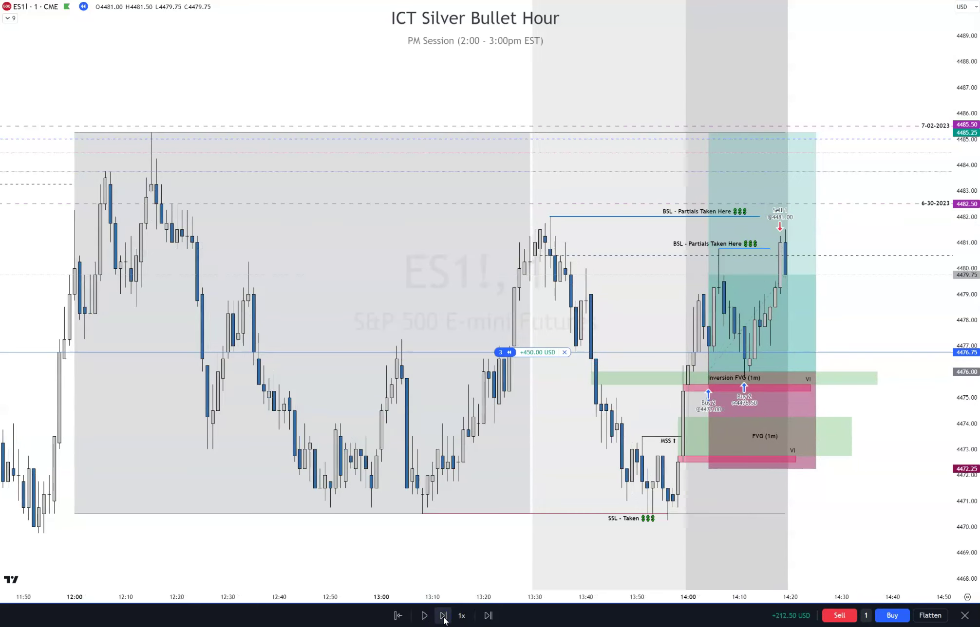
left_click(443, 616)
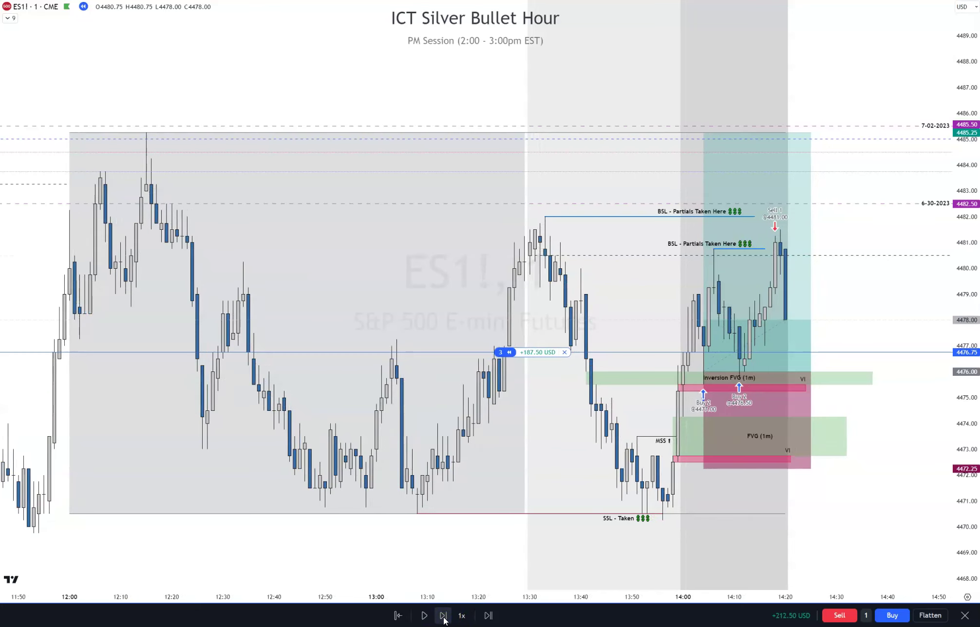
left_click(444, 616)
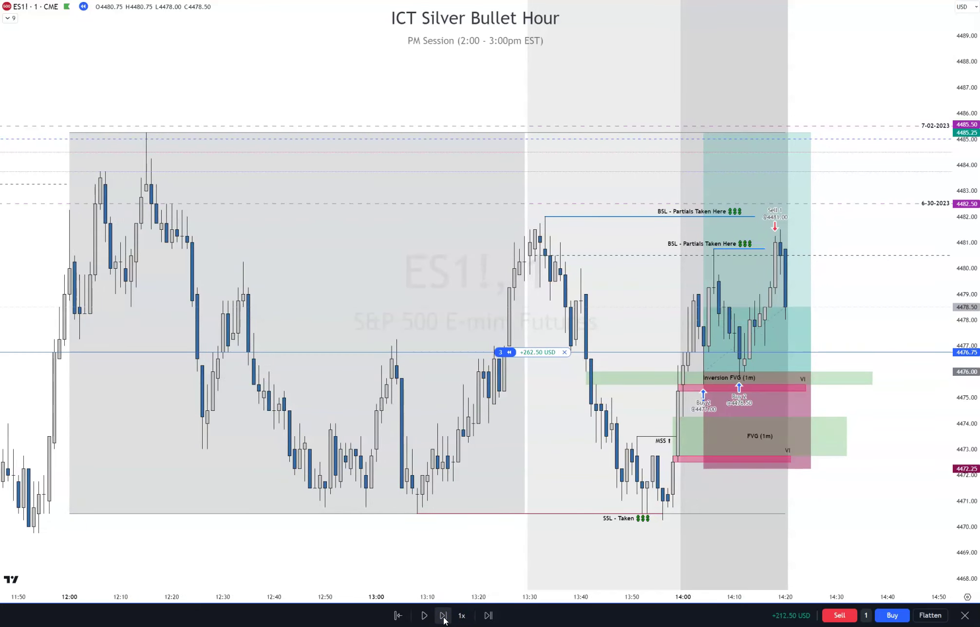
left_click(443, 617)
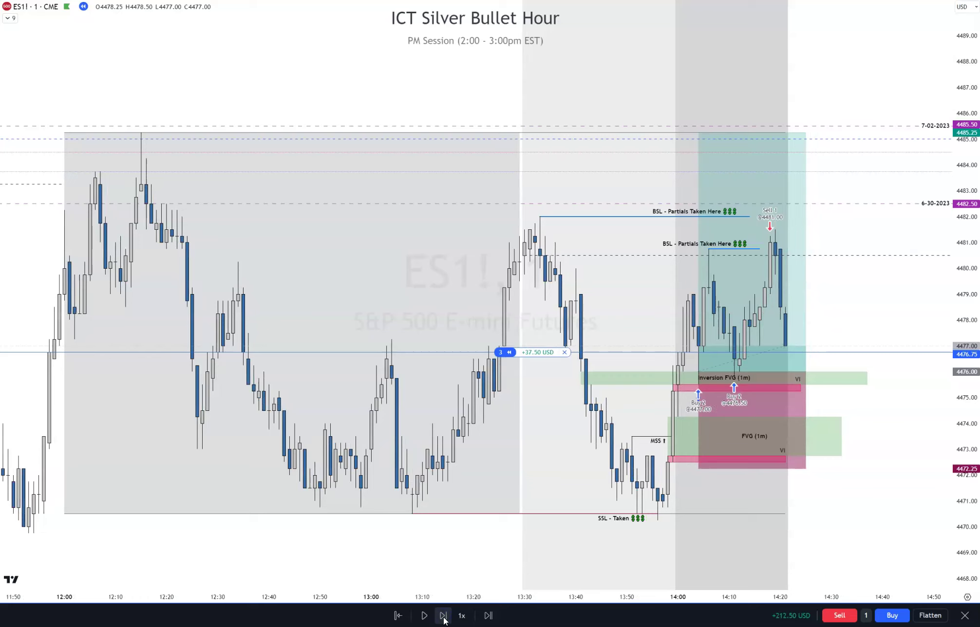
left_click(443, 616)
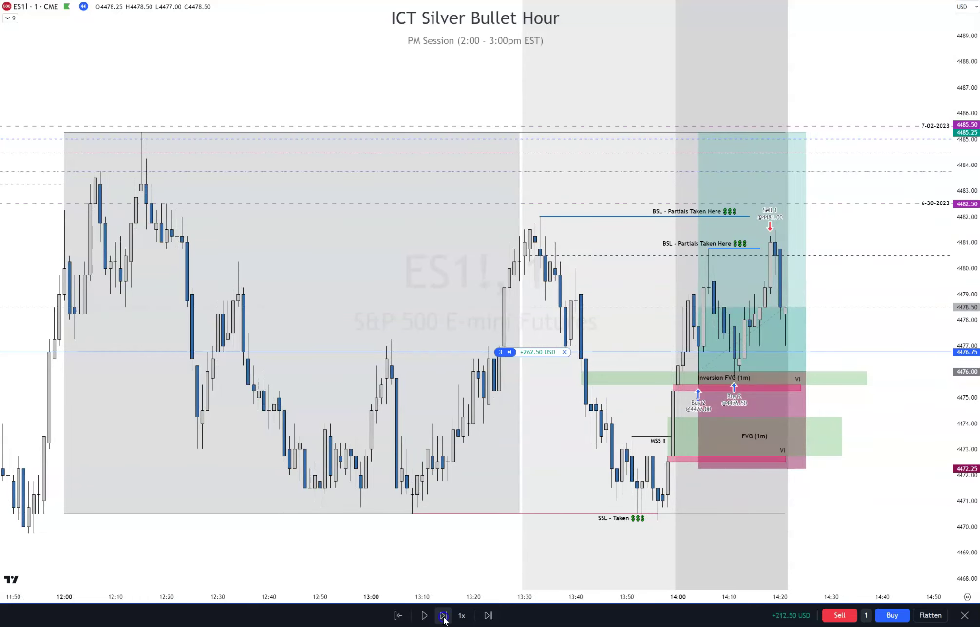
left_click(443, 616)
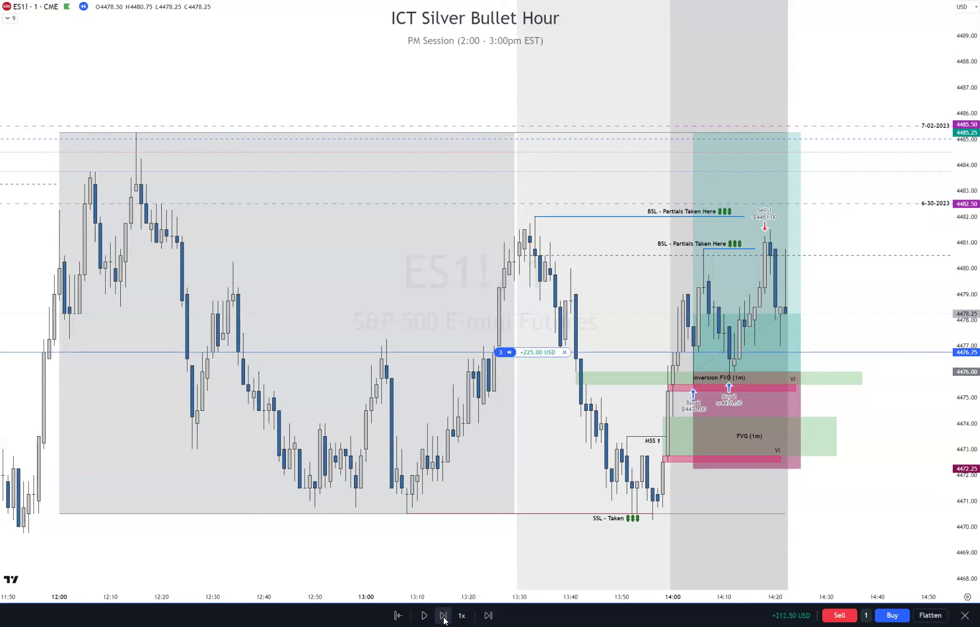
left_click(443, 617)
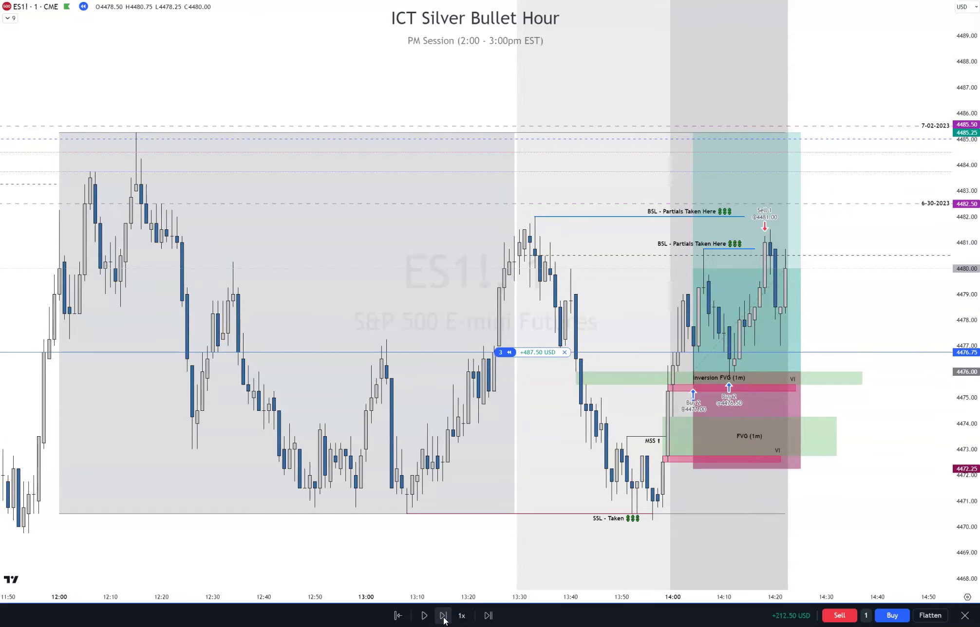
Step: Advance the replay to the 14:24 candle and take a second partial by selling 1 contract at 4482.00
left_click(443, 616)
left_click(443, 617)
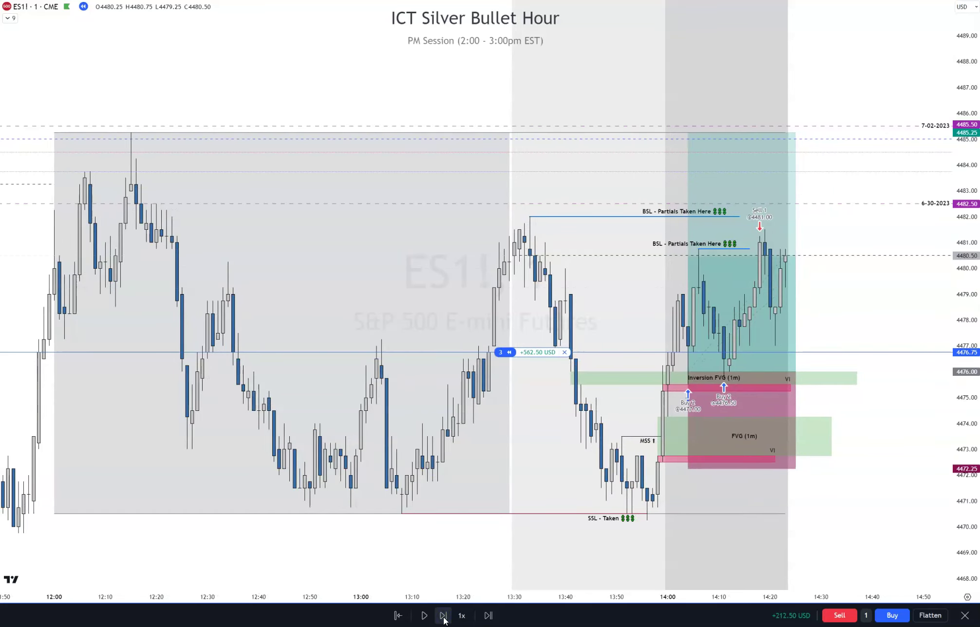
left_click(443, 616)
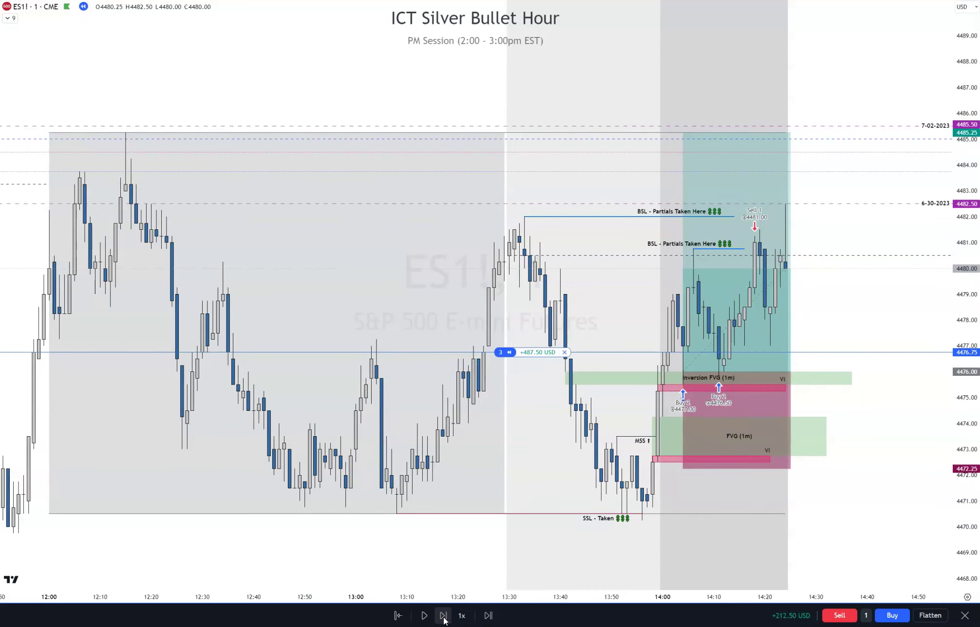
left_click(443, 617)
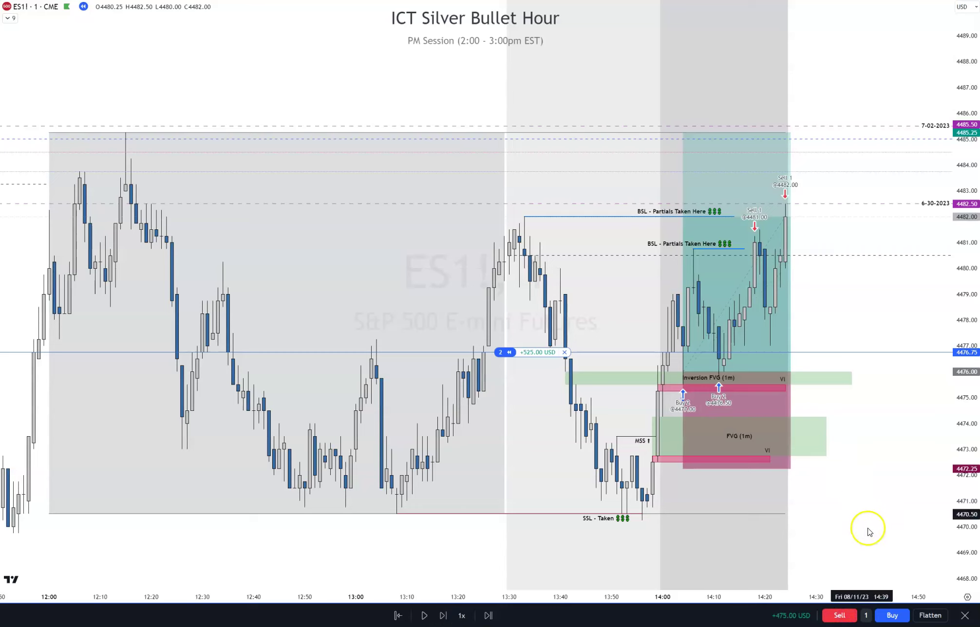
Step: Advance the replay through the 14:25 candle and close the remaining 2 contracts at 4483.75
left_click(443, 617)
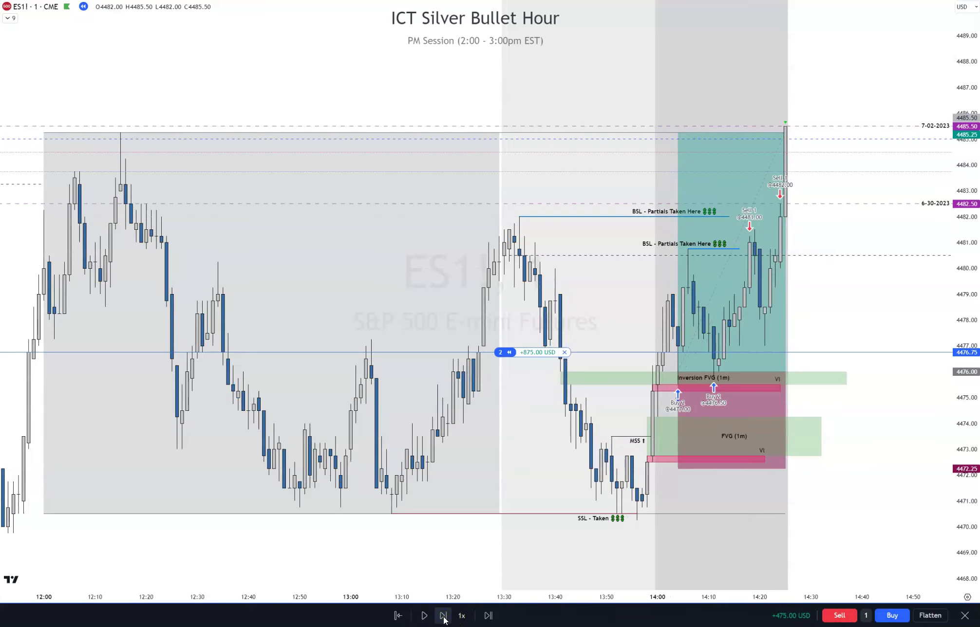
left_click(443, 617)
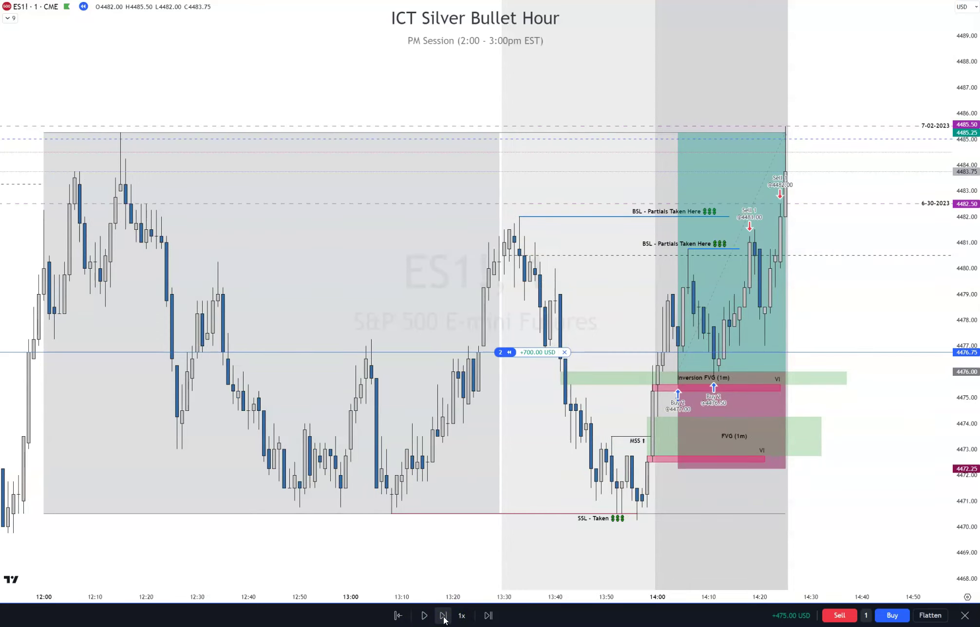
left_click(471, 621)
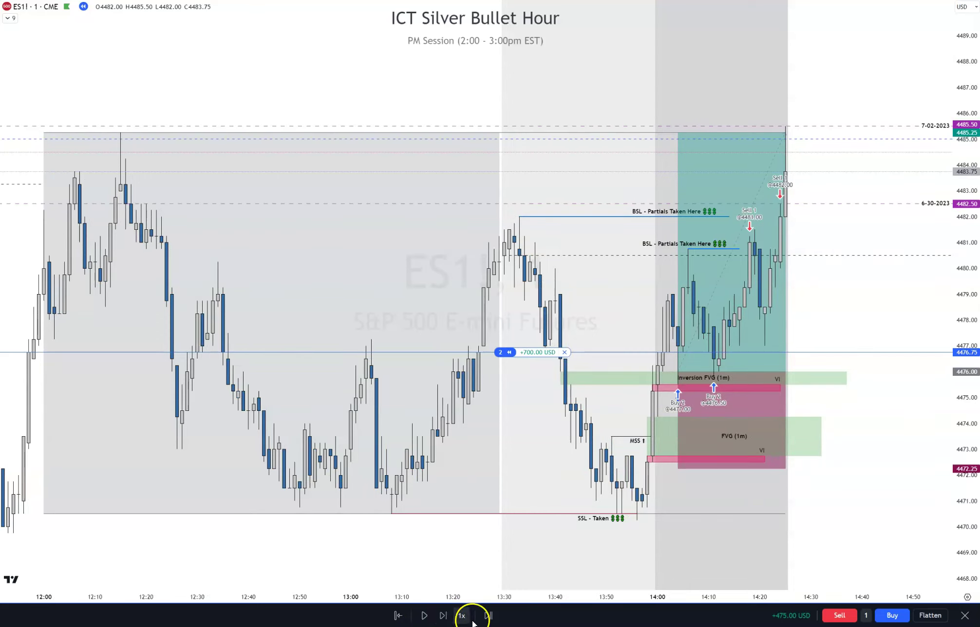
left_click(929, 616)
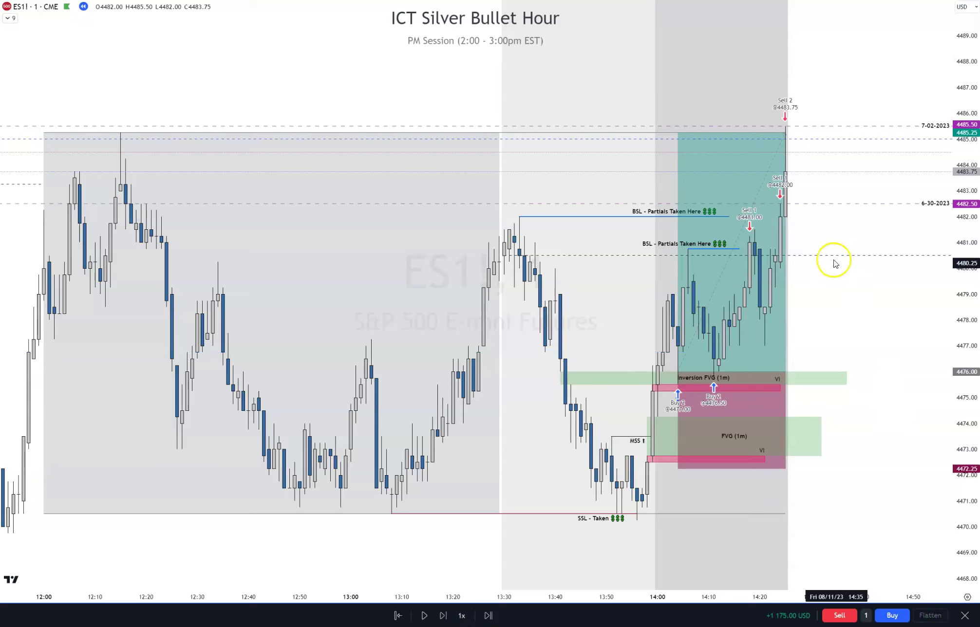
left_click(736, 344)
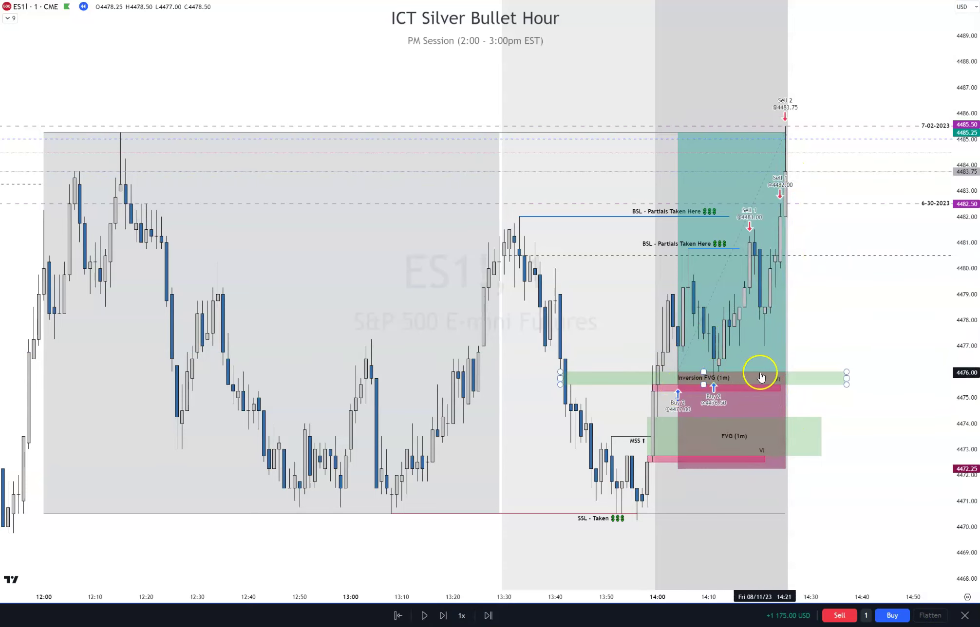
left_click(847, 335)
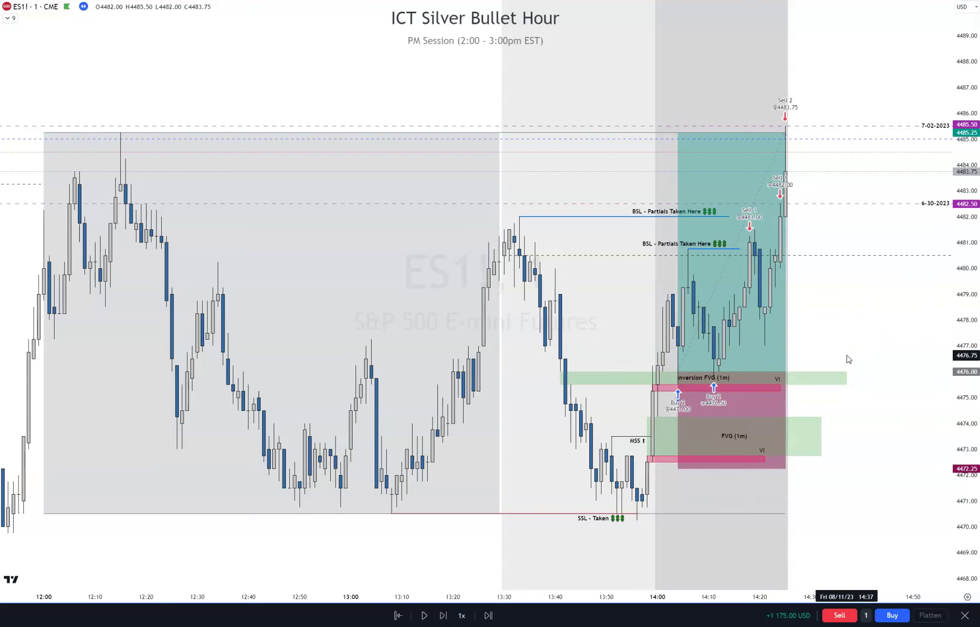
Step: Advance the replay candle by candle to 14:35 with the position closed
left_click(443, 615)
left_click(443, 615)
left_click(443, 615)
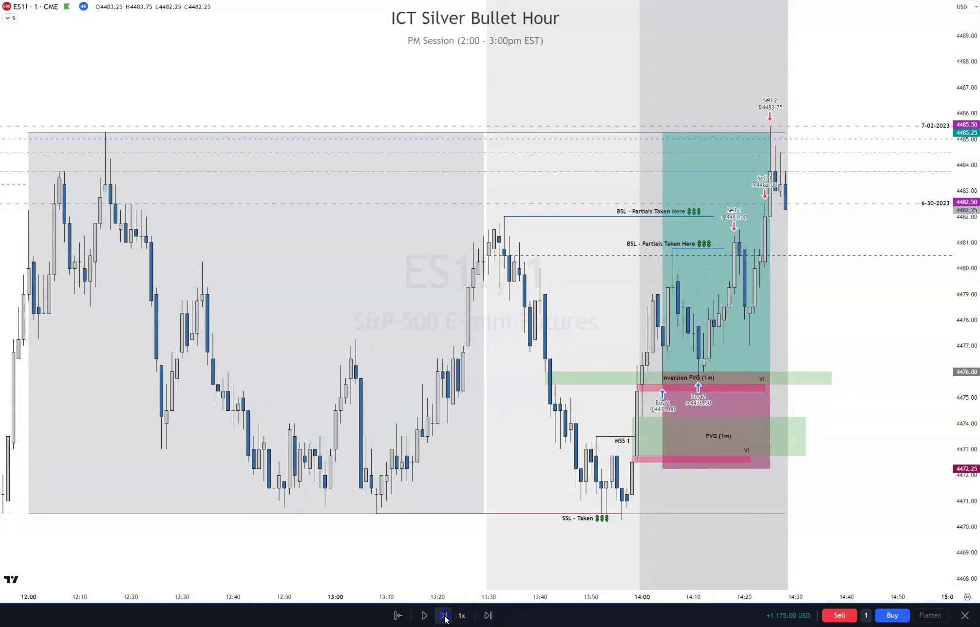
left_click(443, 615)
left_click(443, 615)
left_click(443, 616)
left_click(443, 615)
left_click(443, 615)
left_click(443, 616)
left_click(443, 615)
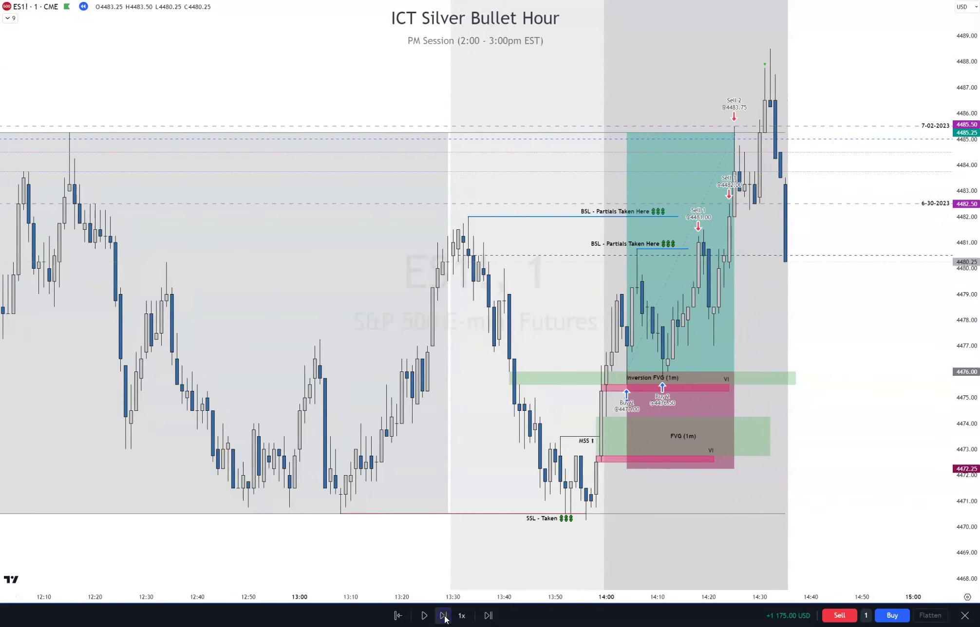
Step: Advance the replay candle by candle from 14:35 to 14:40
left_click(443, 615)
left_click(443, 615)
left_click(443, 615)
left_click(443, 615)
left_click(443, 616)
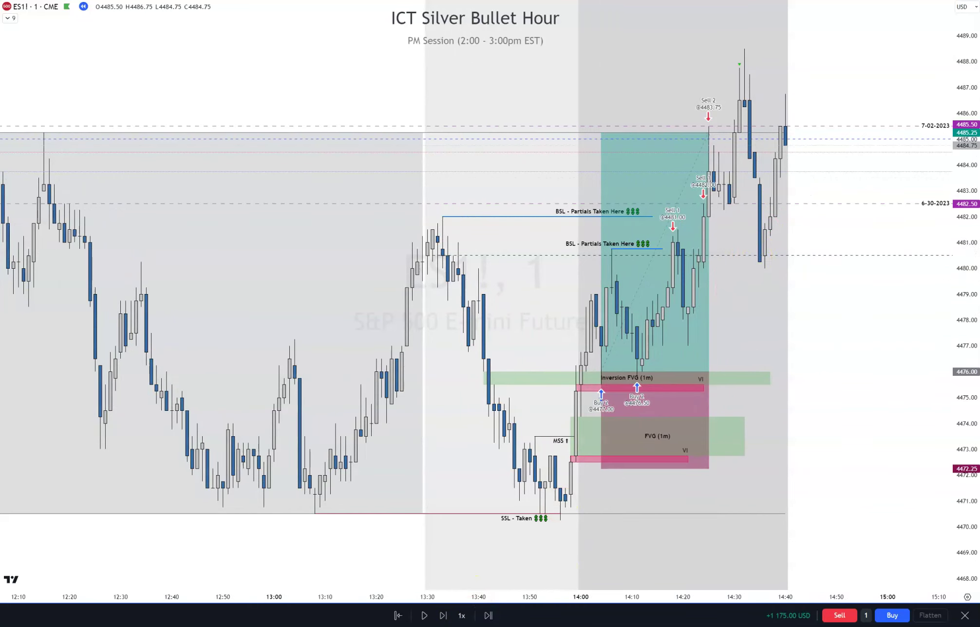
Step: Mark the gap between about 4480.75 and 4482.00 from 14:23 to 14:49 with a rectangle styled by the one-minute Fair Value Gap template
mouse_move(704, 245)
left_mouse_down()
mouse_move(704, 219)
mouse_move(829, 233)
left_mouse_up()
right_click(830, 233)
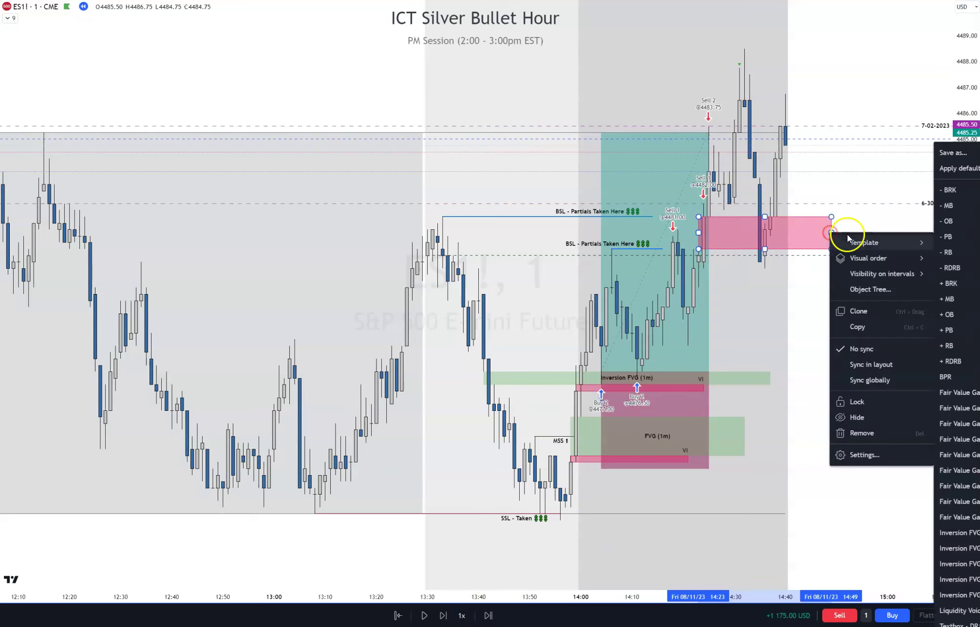
key("Escape")
left_click(970, 438)
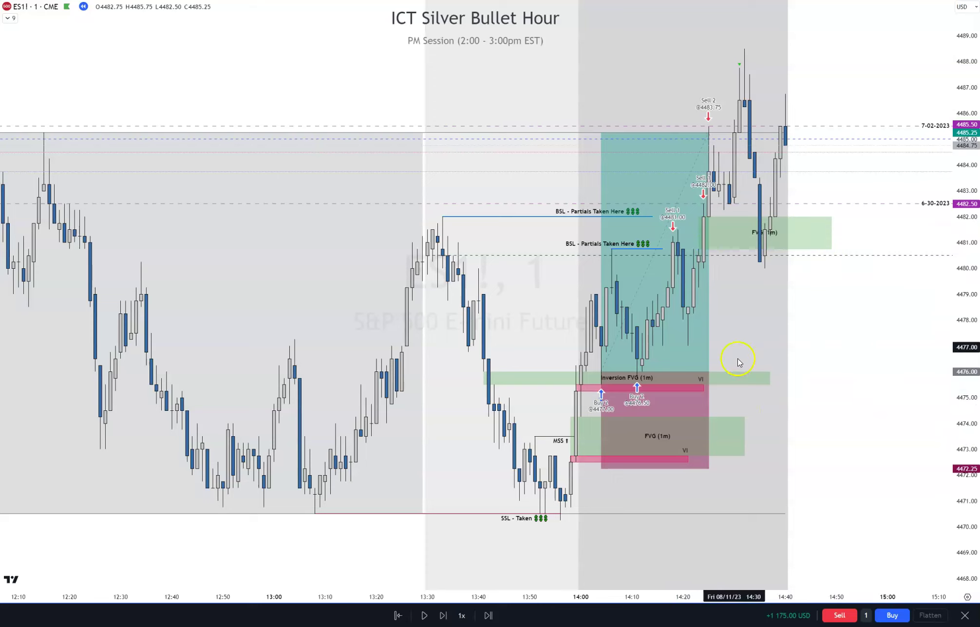
left_click(683, 298)
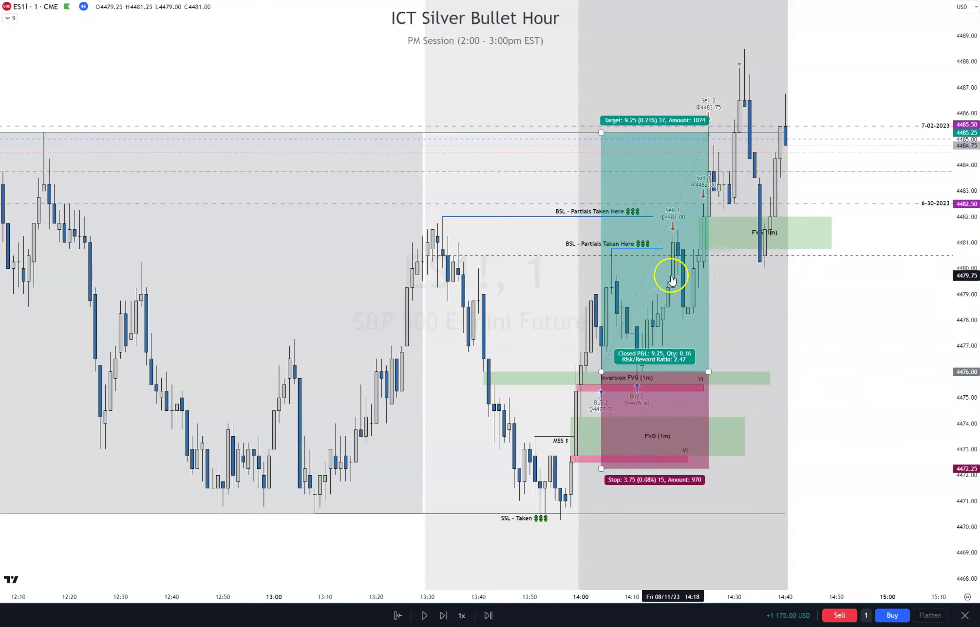
left_click(706, 294)
left_click(674, 544)
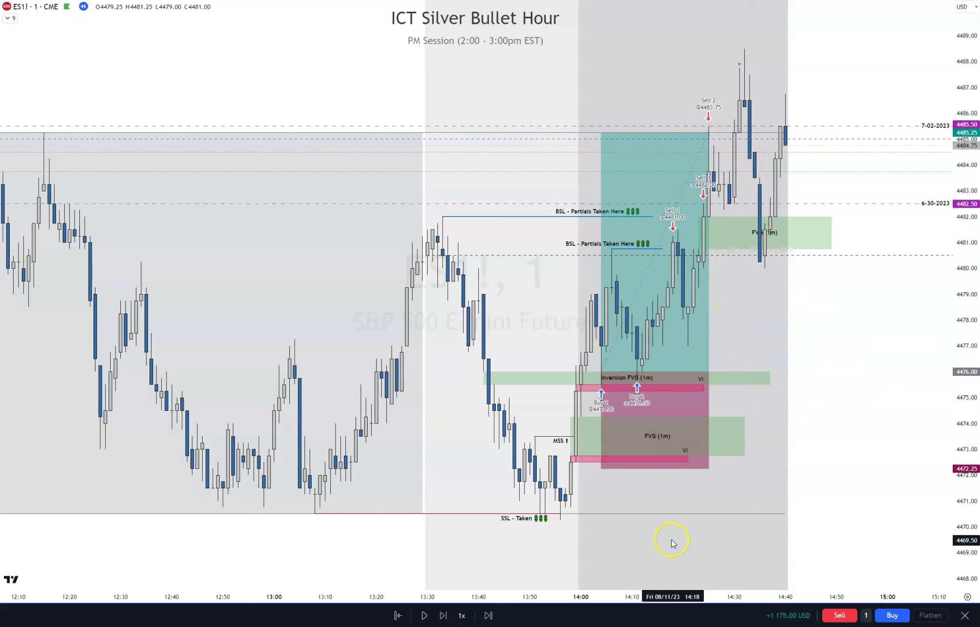
Step: Advance the replay candle by candle past the end of the Silver Bullet hour to 15:21
left_click(444, 616)
left_click(443, 616)
left_click(442, 616)
left_click(441, 616)
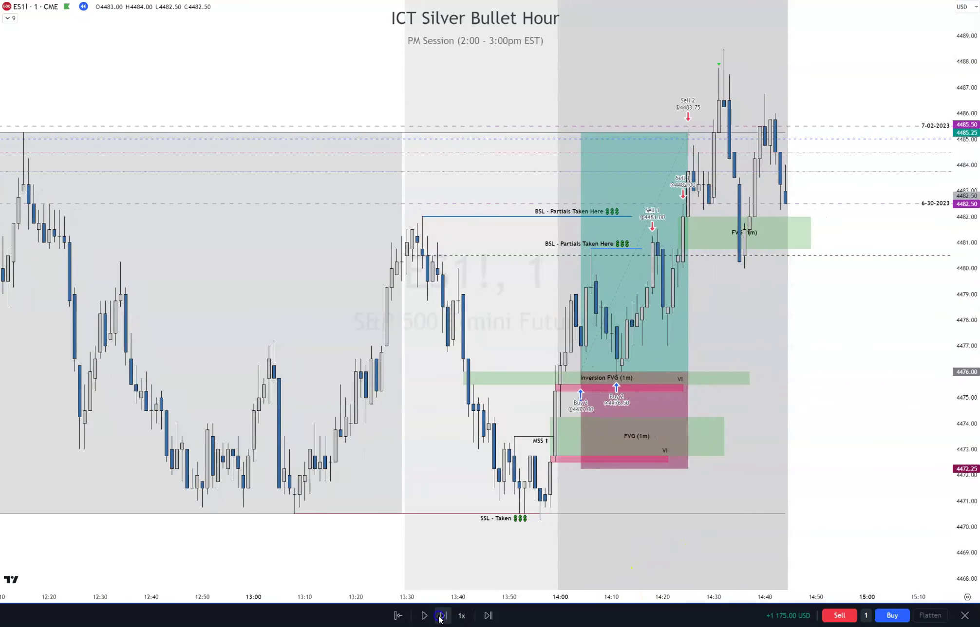
left_click(441, 616)
left_click(442, 616)
left_click(441, 616)
left_click(441, 615)
left_click(441, 616)
left_click(441, 616)
left_click(442, 616)
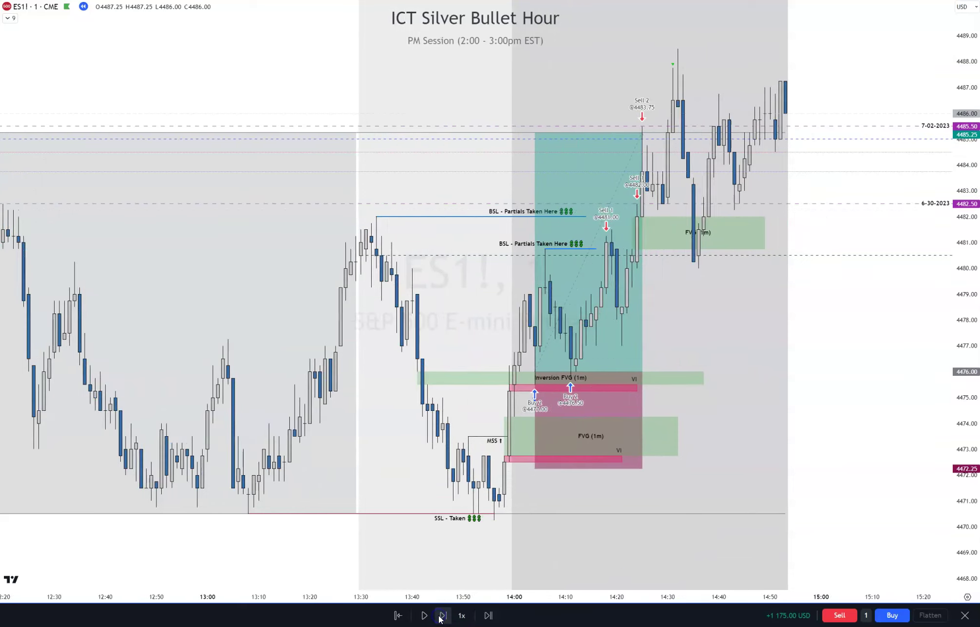
left_click(441, 616)
left_click(442, 616)
left_click(441, 615)
left_click(442, 616)
left_click(442, 616)
left_click(441, 616)
left_click(441, 616)
left_click(441, 616)
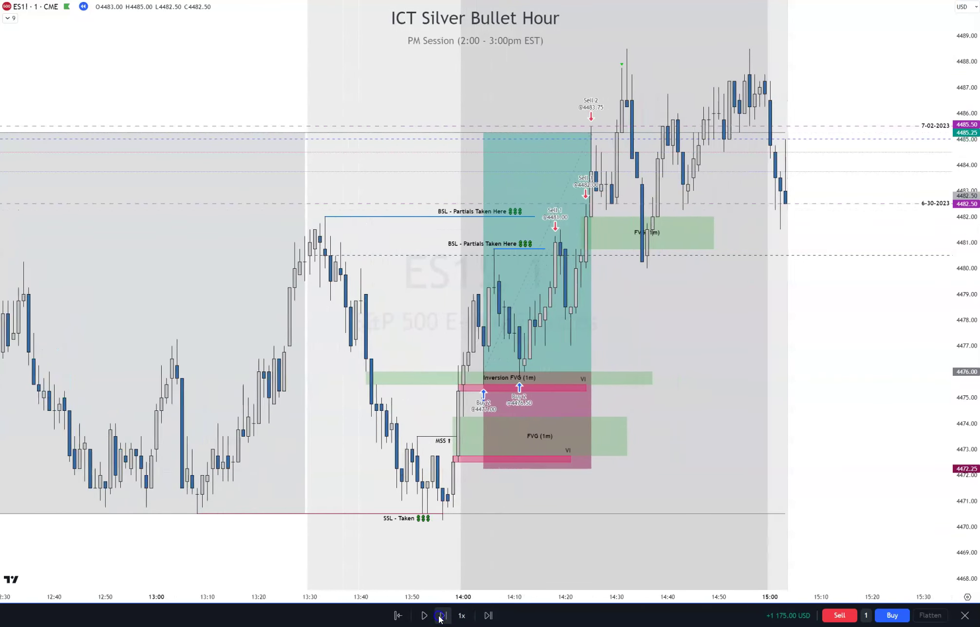
left_click(442, 616)
left_click(441, 616)
left_click(441, 616)
left_click(441, 616)
left_click(441, 616)
left_click(441, 616)
left_click(441, 616)
left_click(441, 616)
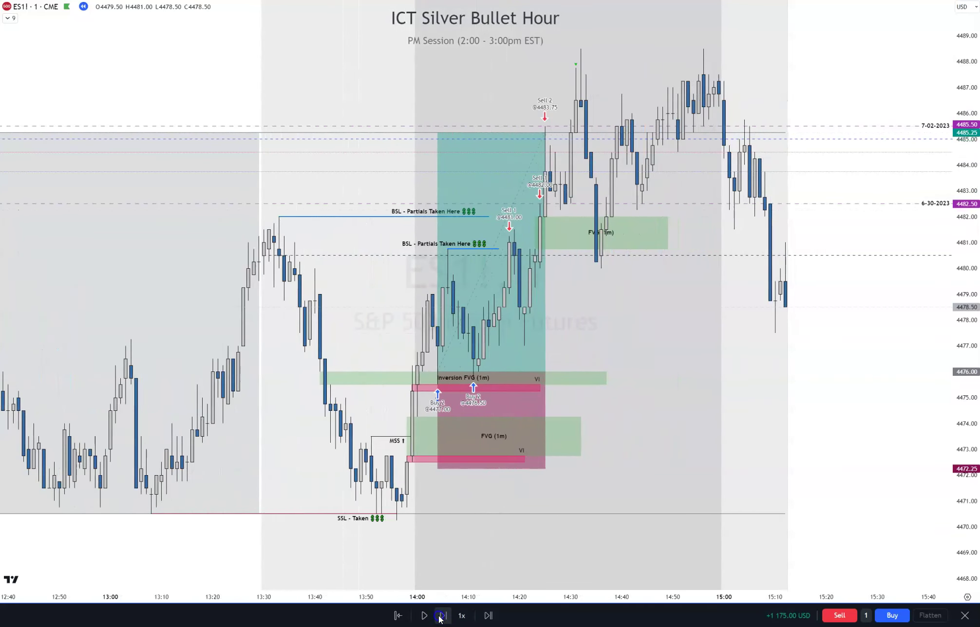
left_click(441, 616)
left_click(441, 616)
left_click(442, 615)
left_click(441, 616)
left_click(441, 616)
left_click(441, 616)
left_click(441, 616)
left_click(441, 616)
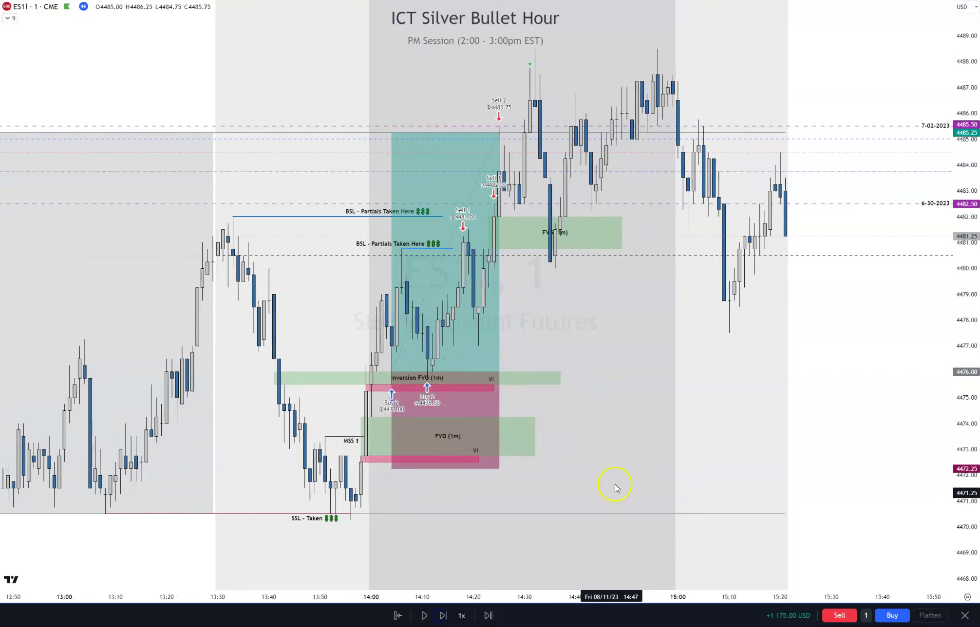
Step: Remove the long position drawing from the chart and shorten the Inversion FVG (1m) box so it ends at 14:28
left_click_drag(621, 341, 878, 354)
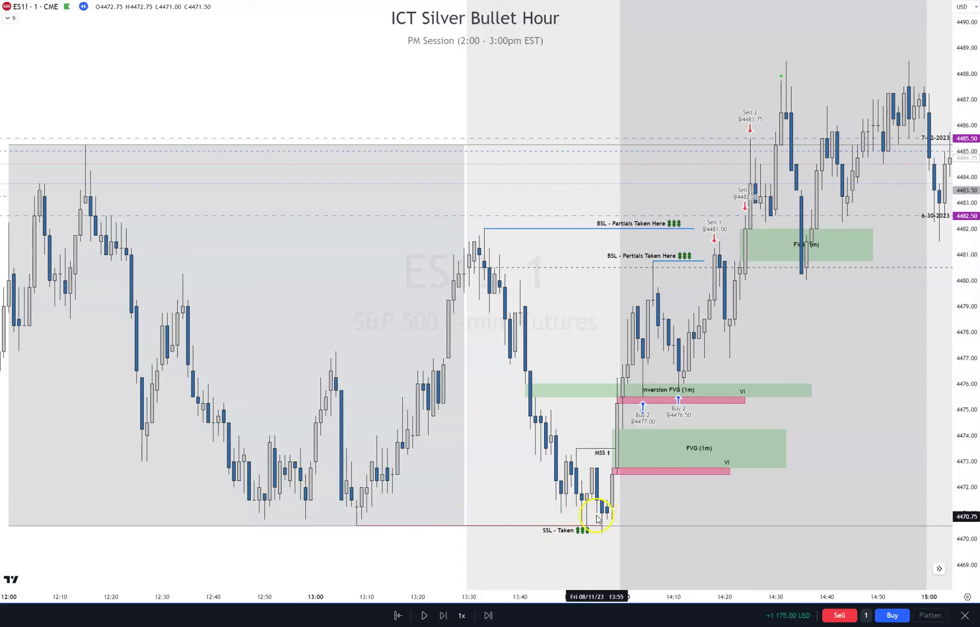
mouse_move(610, 446)
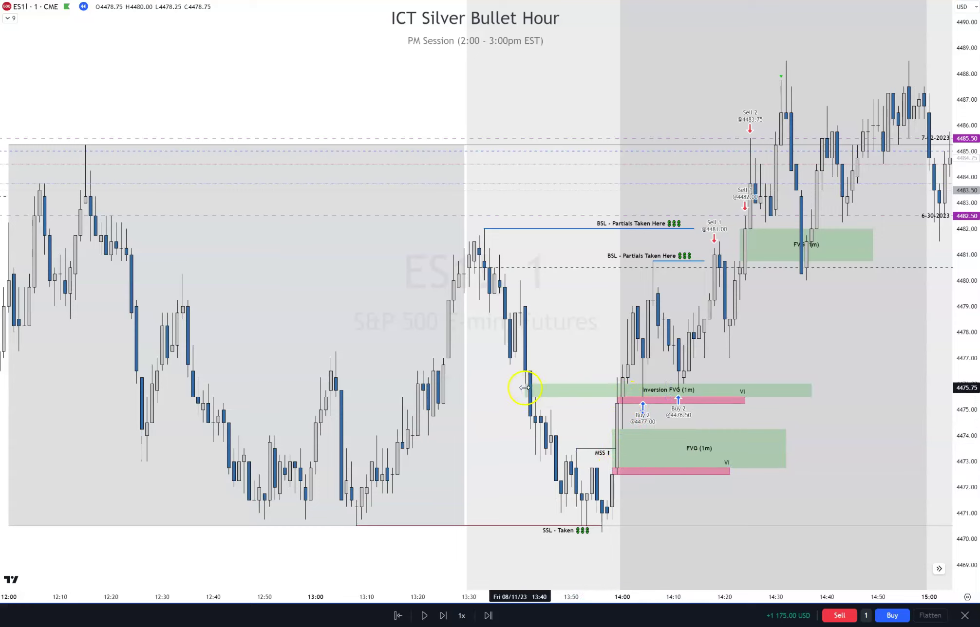
left_click_drag(812, 389, 766, 393)
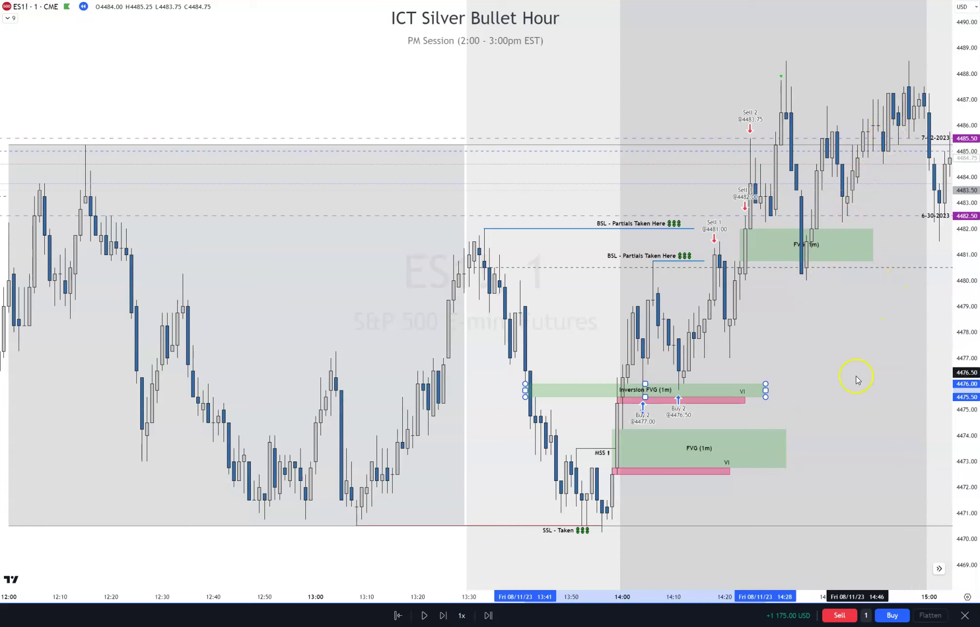
left_click(817, 359)
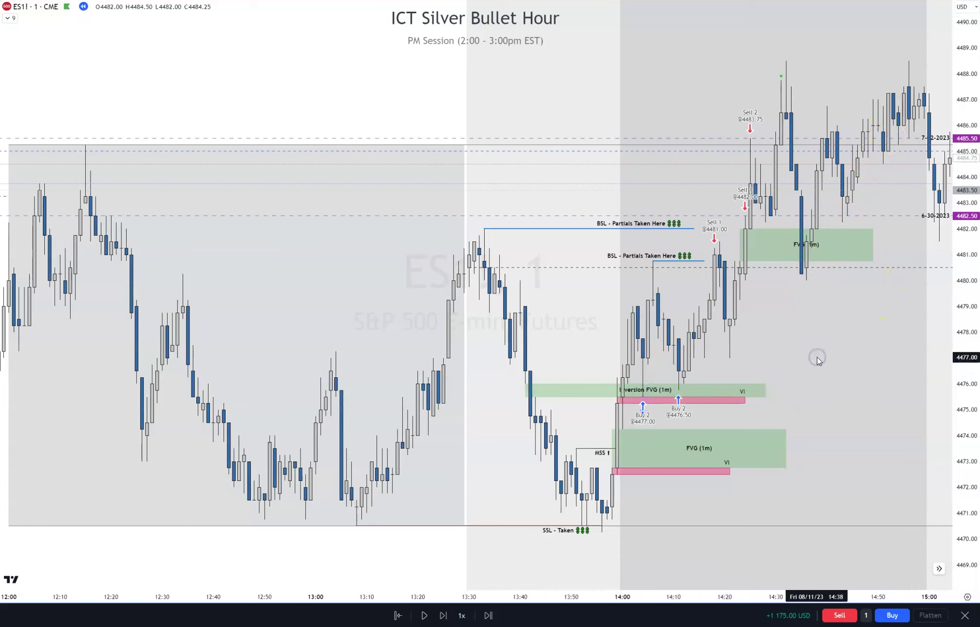